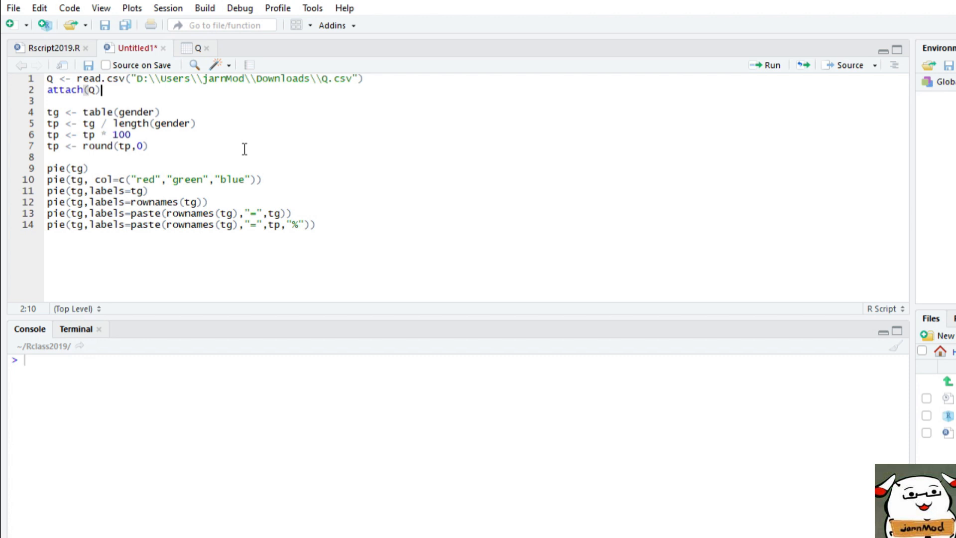
{"action": "left_click", "coordinate": [238, 123]}
{"action": "left_click", "coordinate": [239, 105]}
{"action": "left_click", "coordinate": [269, 116]}
{"action": "left_click", "coordinate": [288, 100]}
{"action": "left_click", "coordinate": [336, 79]}
Step: Run the first two script lines to read Q.csv into Q and attach it
{"action": "left_click_drag", "start_coordinate": [47, 80], "coordinate": [123, 92]}
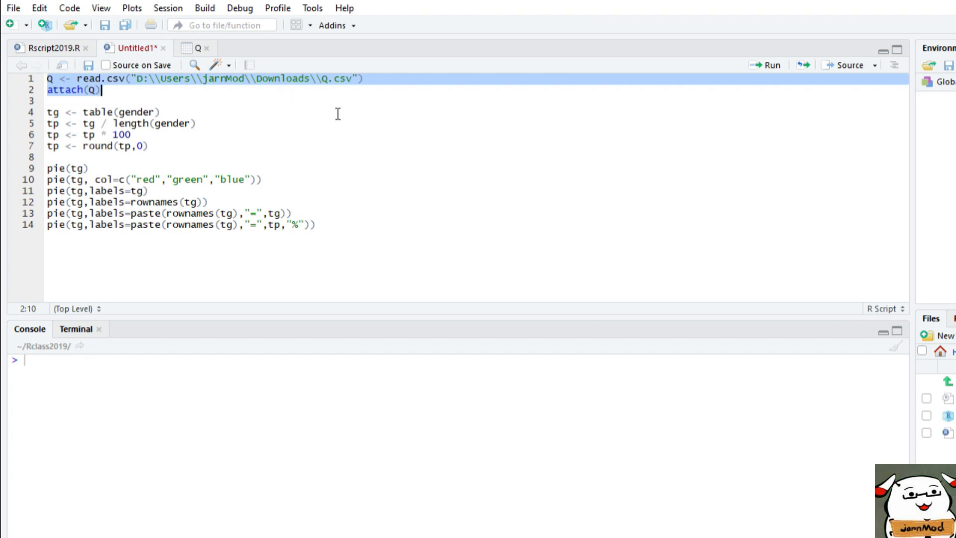
{"action": "left_click", "coordinate": [149, 89]}
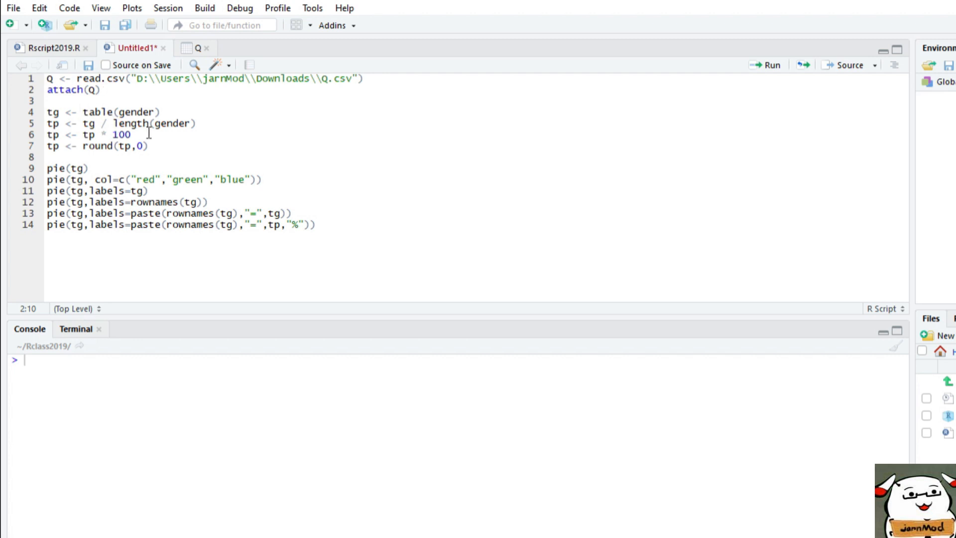
{"action": "left_click", "coordinate": [217, 80]}
{"action": "key", "text": "ctrl+Return"}
{"action": "key", "text": "ctrl+Return"}
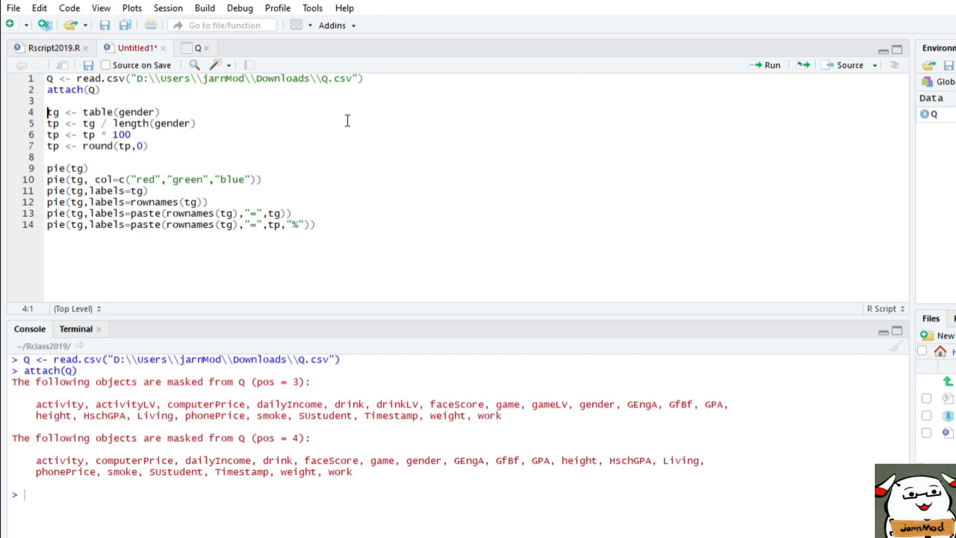
Step: Clear the console and run the script line that stores table(gender) in tg
{"action": "left_click", "coordinate": [896, 347]}
{"action": "left_click", "coordinate": [187, 113]}
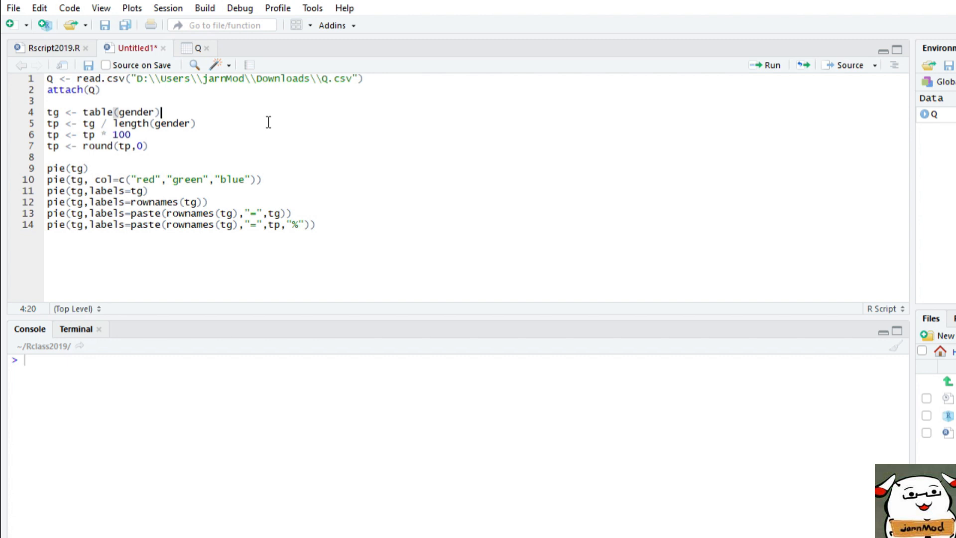
{"action": "key", "text": "ctrl+Return"}
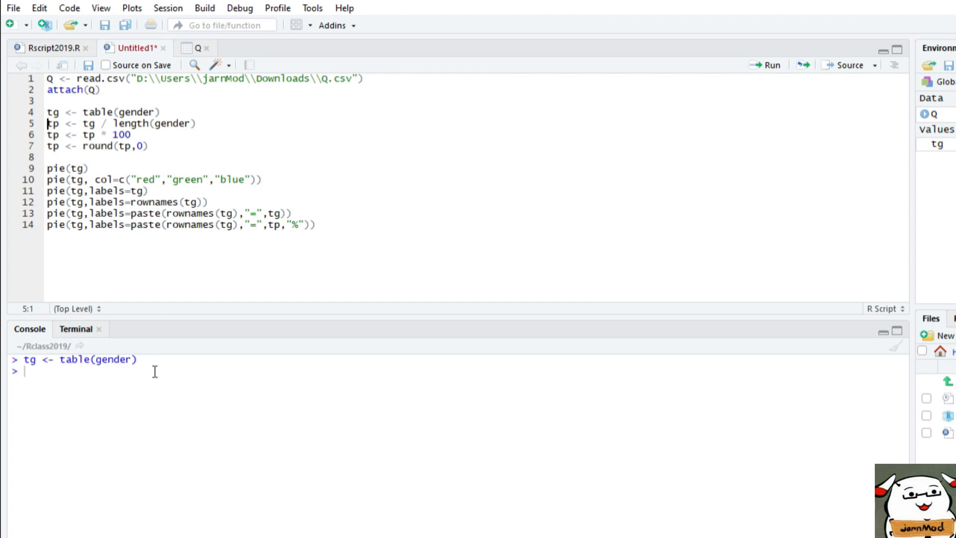
Step: Print tg in the console and review the count for each gender category
{"action": "left_click", "coordinate": [134, 382]}
{"action": "type", "text": "tg"}
{"action": "key", "text": "Return"}
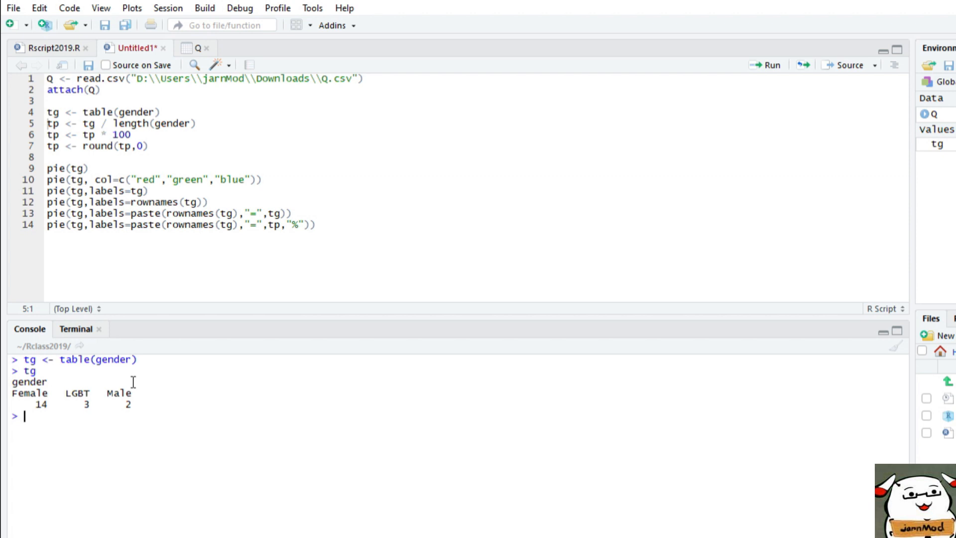
{"action": "left_click_drag", "start_coordinate": [13, 398], "coordinate": [205, 438]}
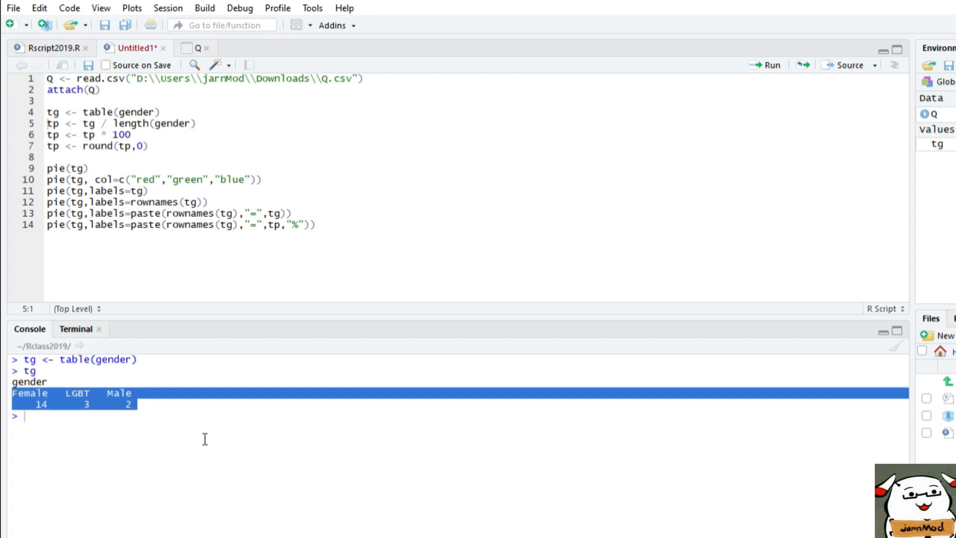
{"action": "left_click", "coordinate": [134, 427]}
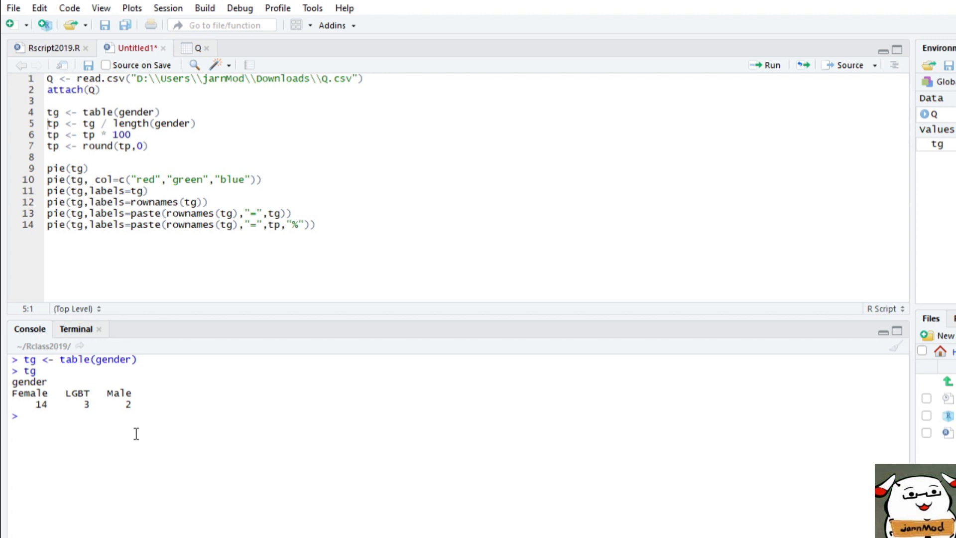
Step: Examine how line 5 divides the gender counts in tg by length(gender), comparing it with the printed table
{"action": "left_click", "coordinate": [214, 125]}
{"action": "double_click", "coordinate": [42, 404]}
{"action": "double_click", "coordinate": [132, 123]}
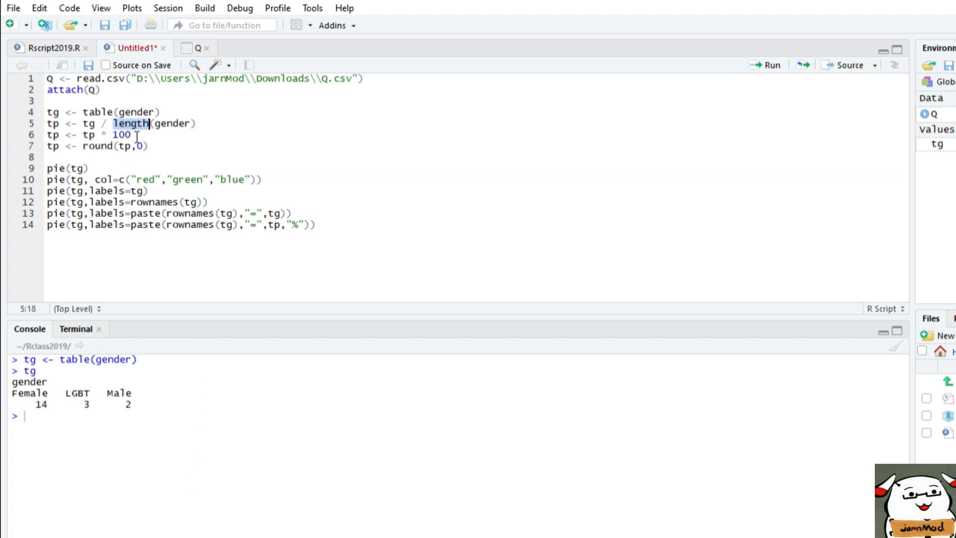
{"action": "double_click", "coordinate": [175, 124]}
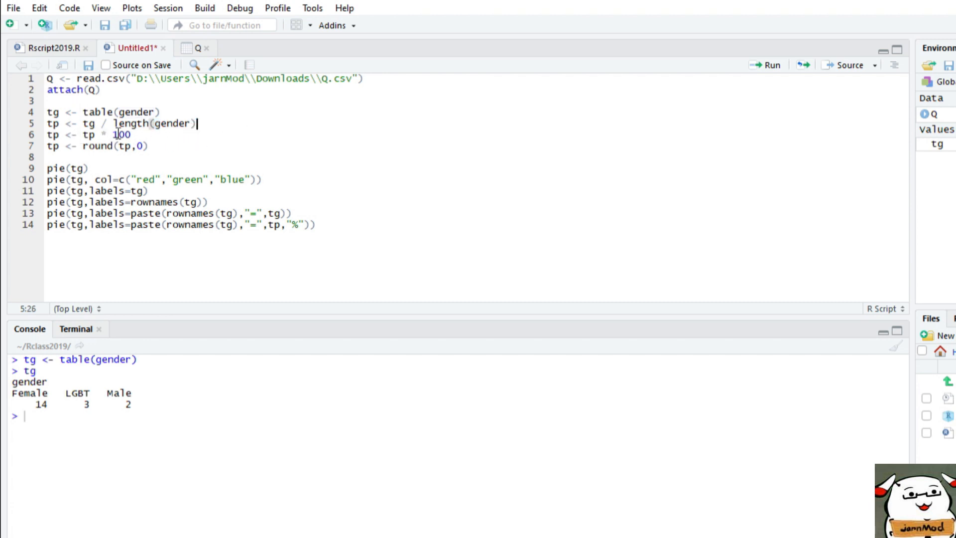
{"action": "left_click", "coordinate": [52, 127]}
{"action": "left_click_drag", "start_coordinate": [56, 128], "coordinate": [220, 128]}
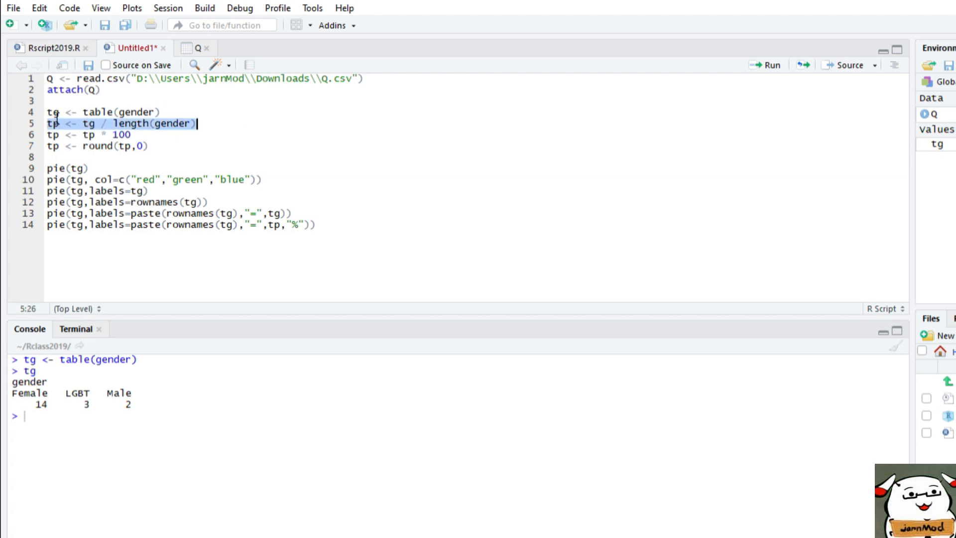
{"action": "left_click_drag", "start_coordinate": [171, 112], "coordinate": [83, 113]}
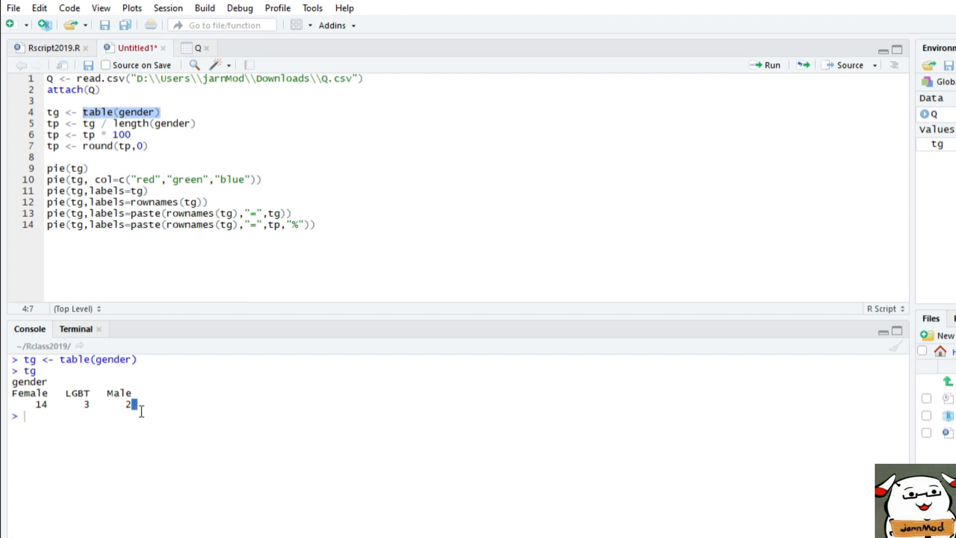
{"action": "left_click_drag", "start_coordinate": [137, 406], "coordinate": [11, 396]}
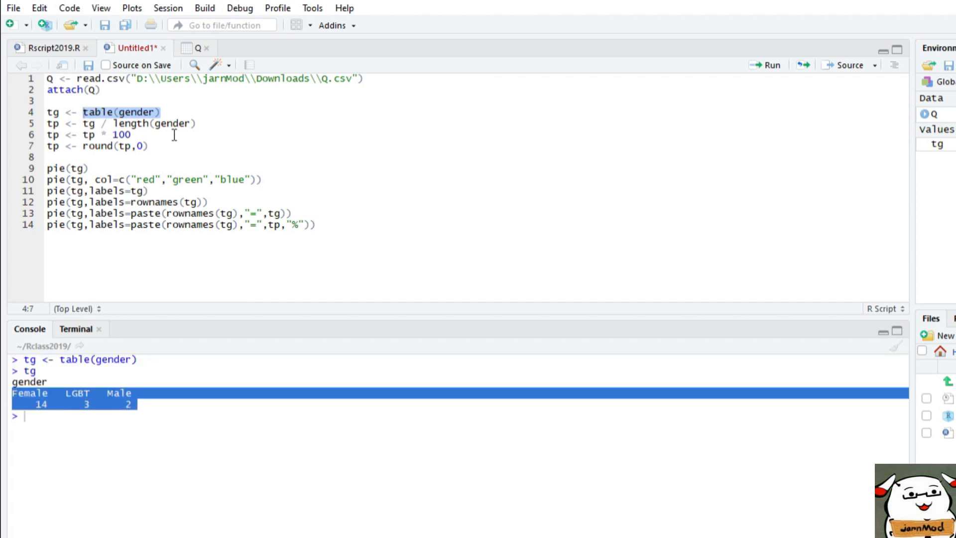
{"action": "left_click_drag", "start_coordinate": [208, 124], "coordinate": [121, 131]}
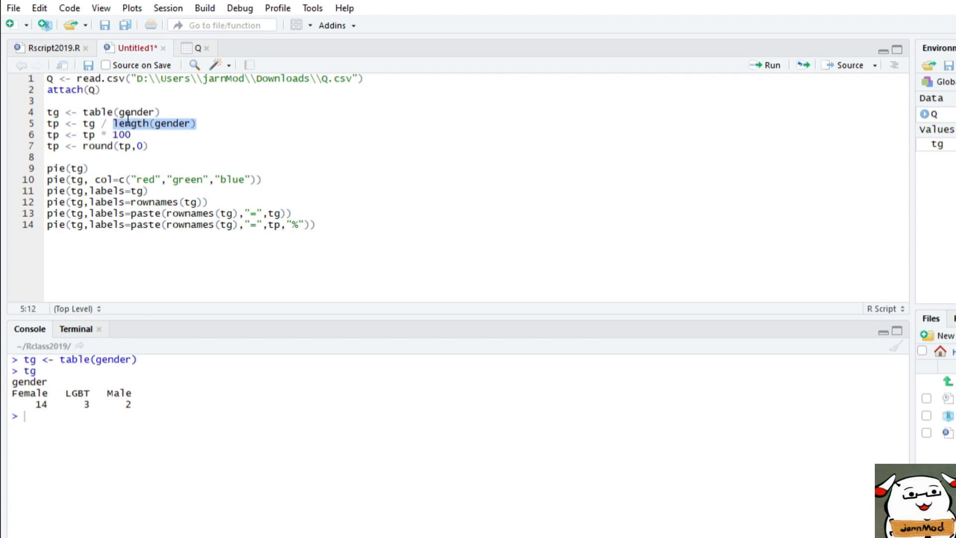
Step: Evaluate length(gender) in the console to check the number of observations
{"action": "left_click", "coordinate": [171, 434]}
{"action": "type", "text": "length(gender)"}
{"action": "key", "text": "Return"}
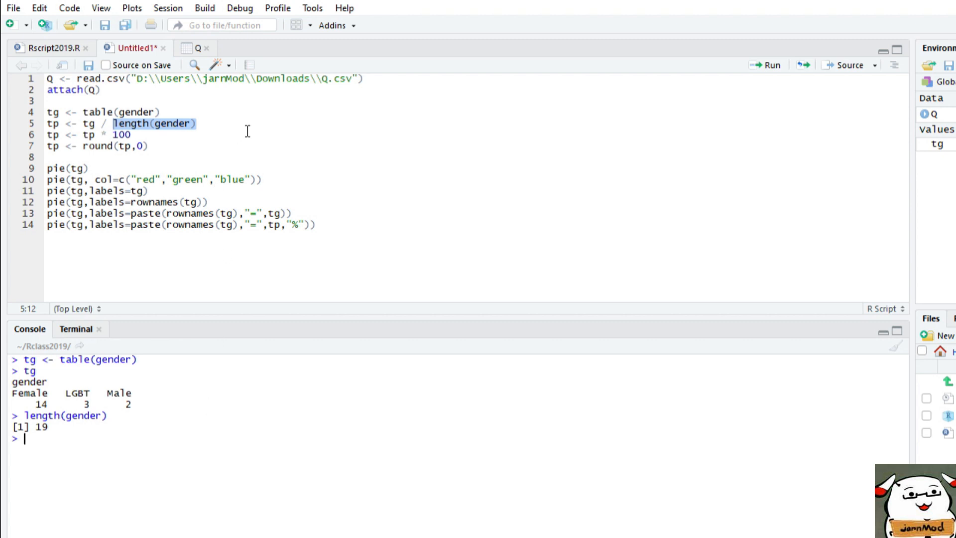
Step: Run the script line that stores tg / length(gender) in tp
{"action": "left_click", "coordinate": [84, 124]}
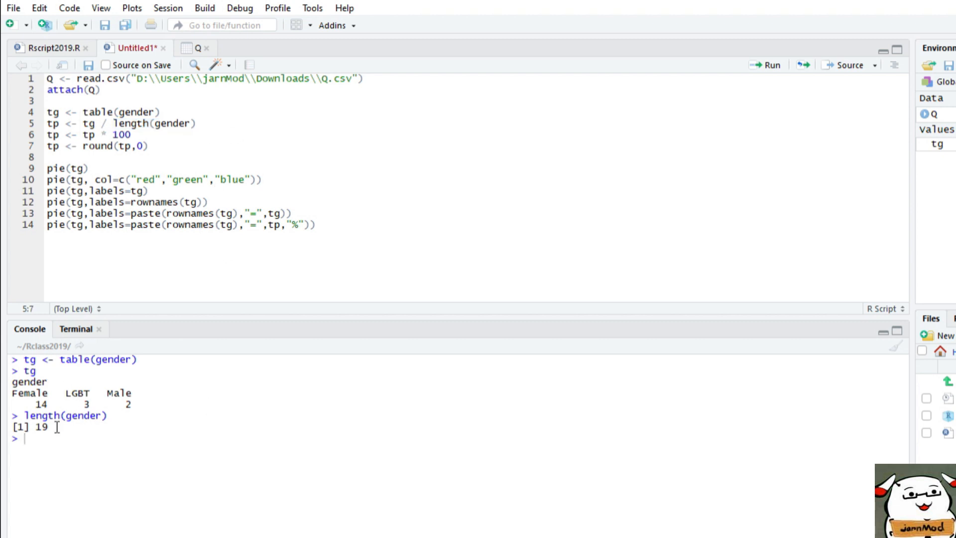
{"action": "left_click", "coordinate": [222, 128]}
{"action": "key", "text": "ctrl+Return"}
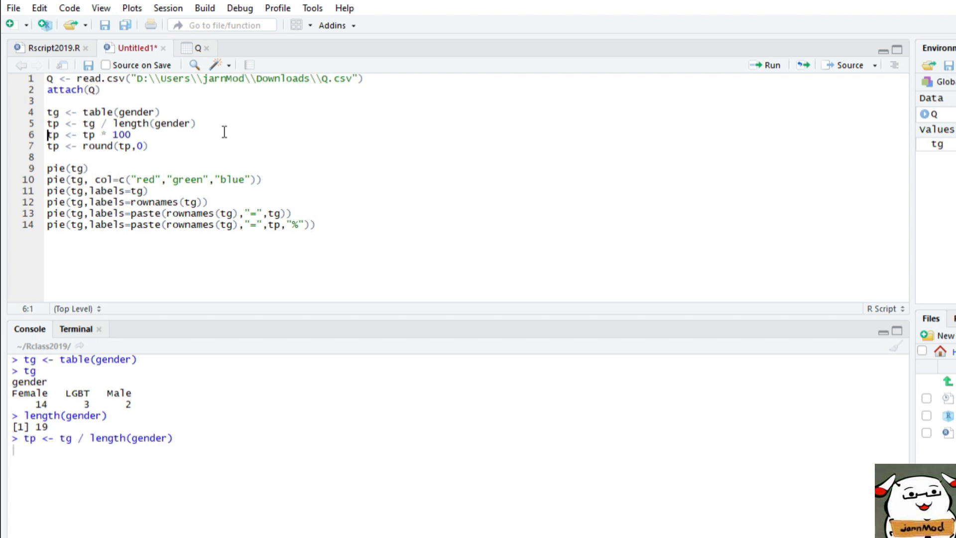
Step: Print tp in the console, keeping script line 6 as it was, and examine each gender category's proportion
{"action": "type", "text": "tp"}
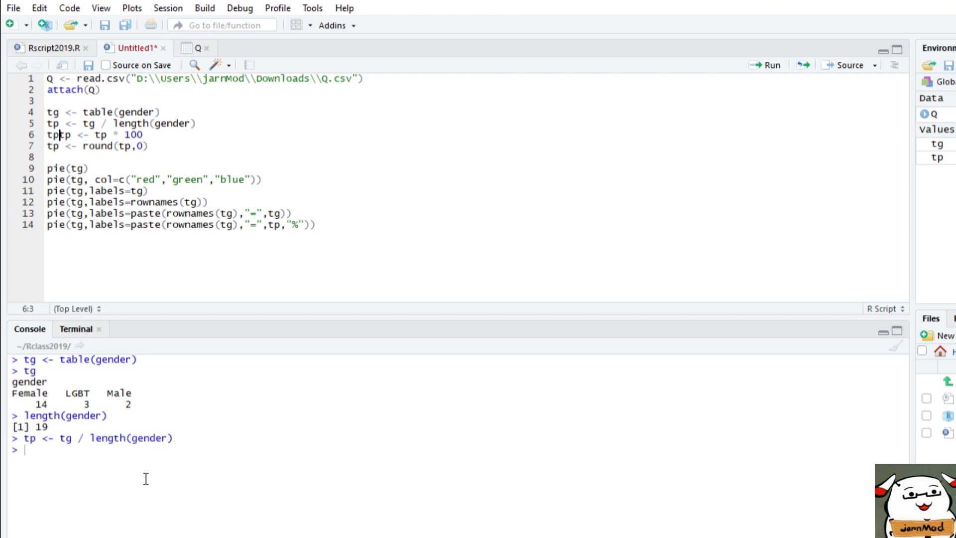
{"action": "key", "text": "BackSpace"}
{"action": "key", "text": "BackSpace"}
{"action": "type", "text": "tp"}
{"action": "key", "text": "Return"}
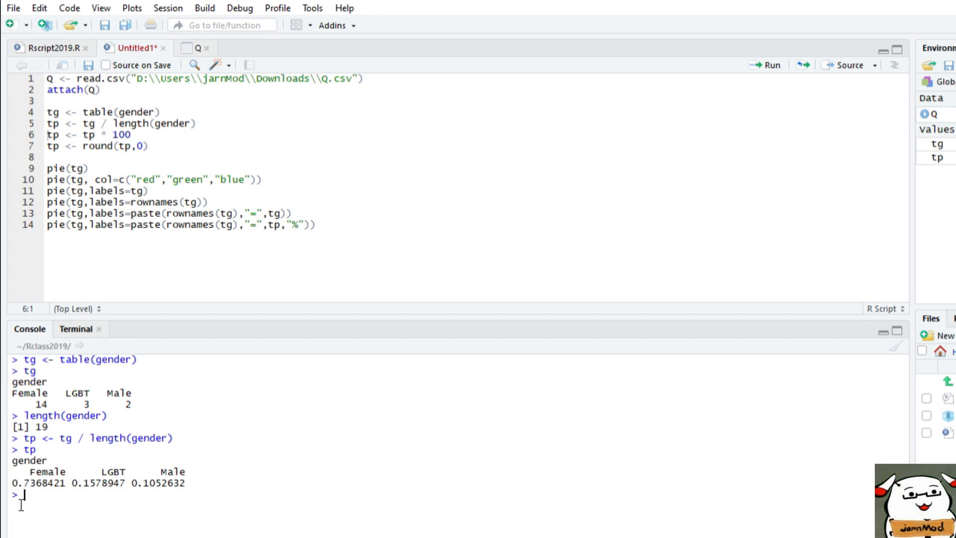
{"action": "left_click_drag", "start_coordinate": [12, 482], "coordinate": [201, 489]}
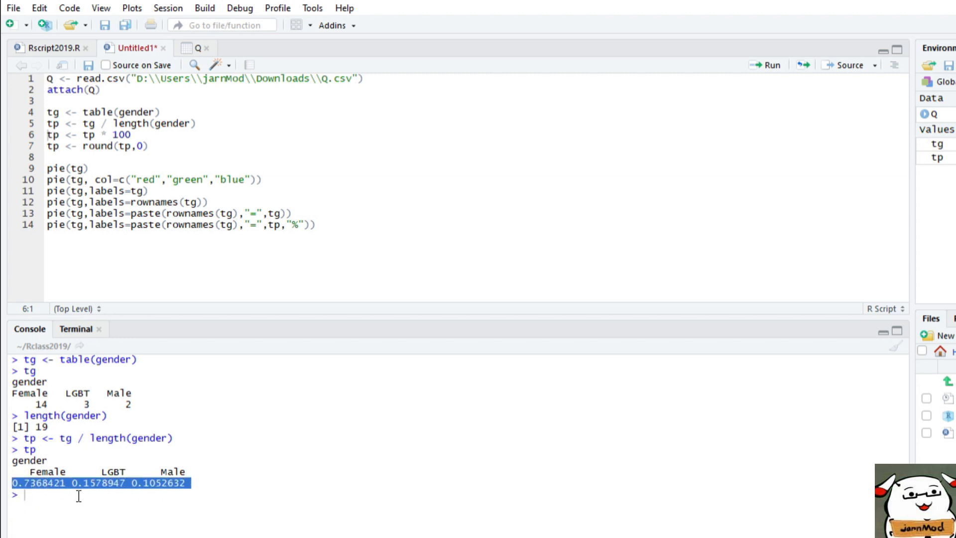
{"action": "left_click", "coordinate": [41, 494]}
{"action": "left_click_drag", "start_coordinate": [12, 483], "coordinate": [73, 491]}
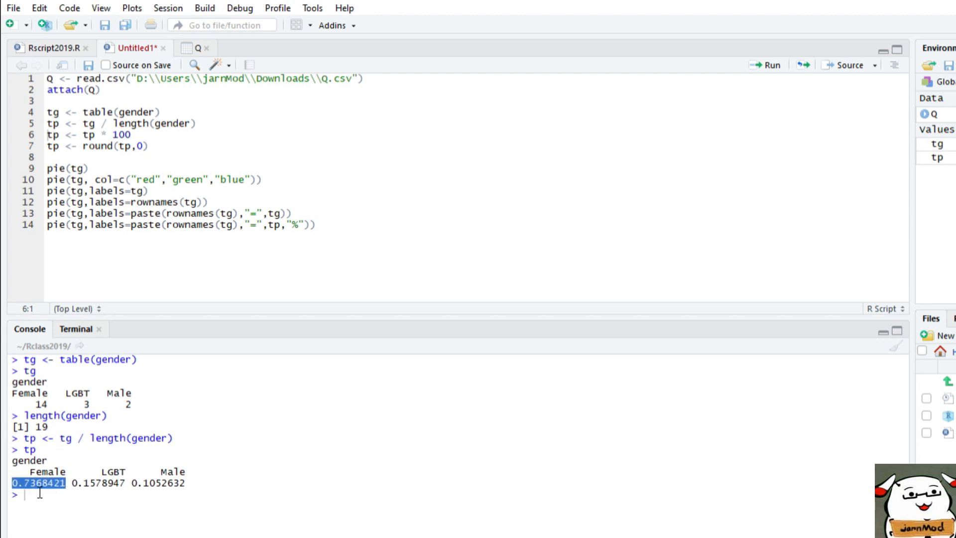
{"action": "left_click_drag", "start_coordinate": [73, 483], "coordinate": [128, 486]}
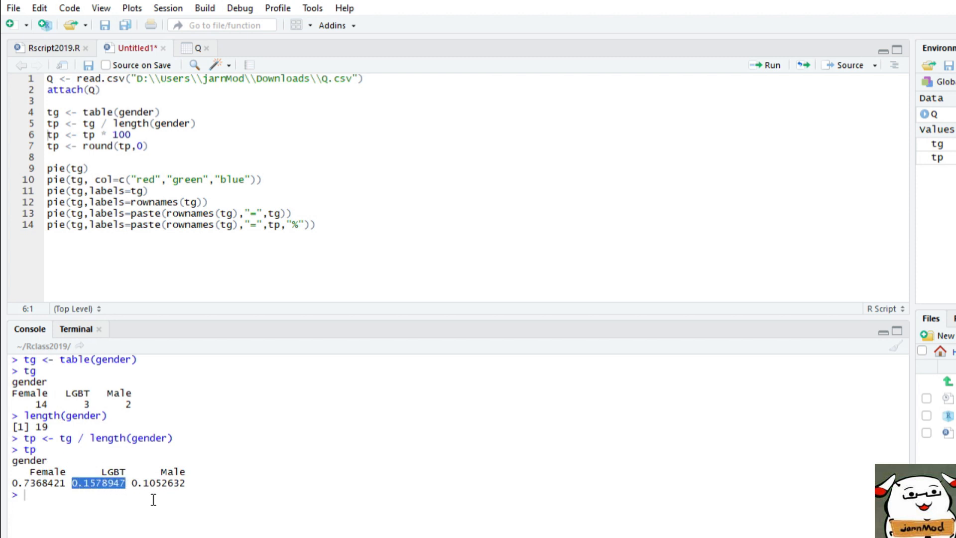
{"action": "left_click", "coordinate": [237, 485]}
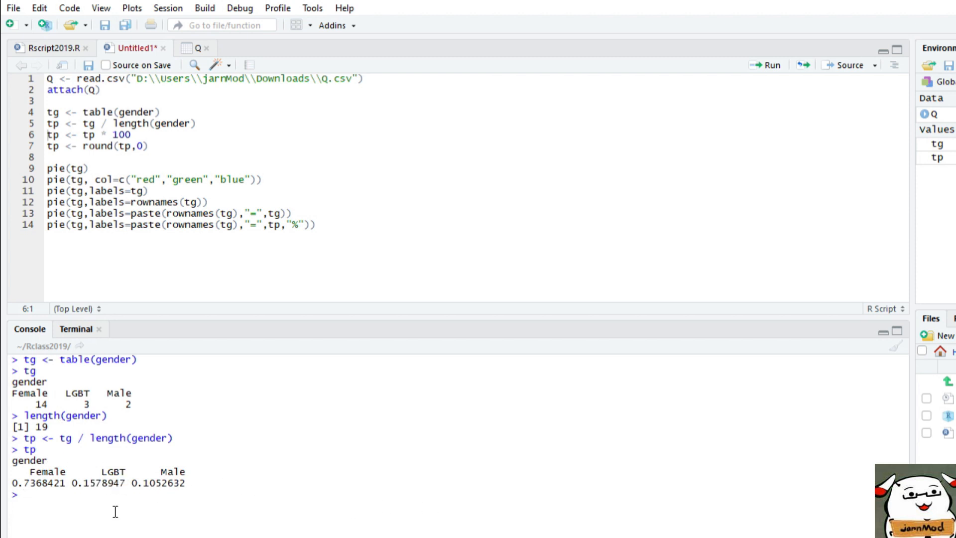
{"action": "left_click_drag", "start_coordinate": [41, 488], "coordinate": [20, 491]}
{"action": "left_click", "coordinate": [86, 500]}
Step: Run the script line tp <- tp * 100 to convert the proportions to percentages, and review the executed statement
{"action": "left_click", "coordinate": [110, 138]}
{"action": "key", "text": "ctrl+Return"}
{"action": "double_click", "coordinate": [29, 496]}
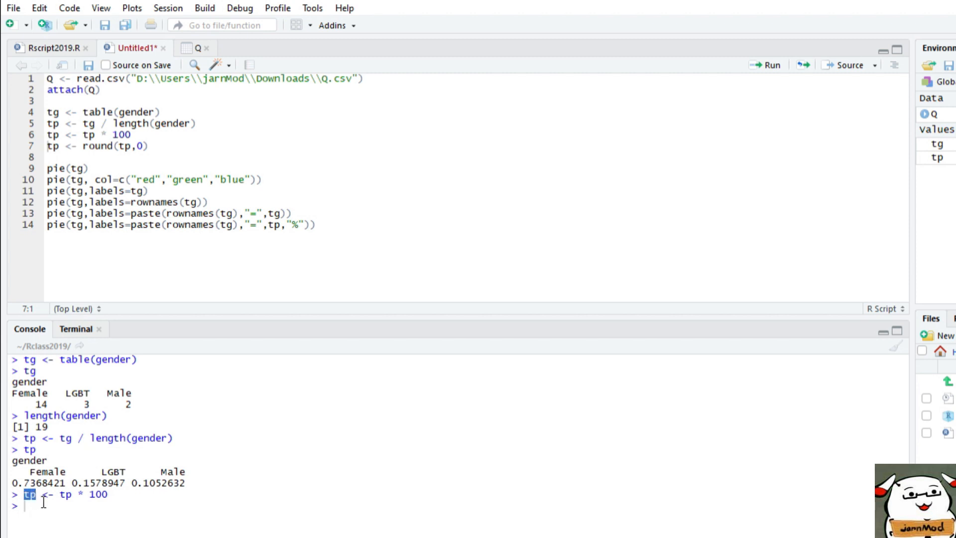
{"action": "left_click_drag", "start_coordinate": [196, 485], "coordinate": [15, 478]}
{"action": "left_click", "coordinate": [75, 505]}
{"action": "left_click_drag", "start_coordinate": [60, 498], "coordinate": [111, 499]}
{"action": "left_click_drag", "start_coordinate": [18, 498], "coordinate": [35, 500]}
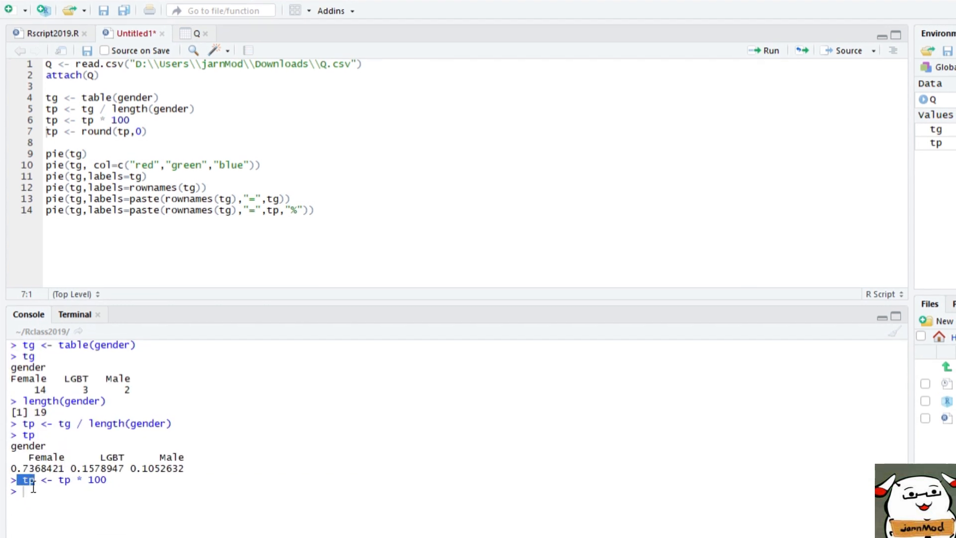
Step: Print the multiplied tp in the console and examine the percentages and their decimal digits
{"action": "left_click", "coordinate": [77, 489]}
{"action": "type", "text": "tp"}
{"action": "key", "text": "Return"}
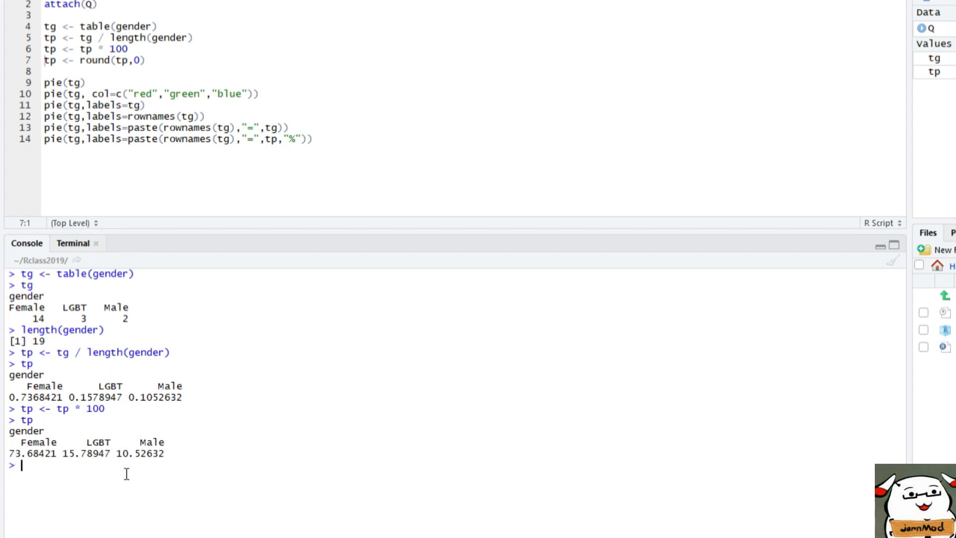
{"action": "left_click_drag", "start_coordinate": [175, 455], "coordinate": [17, 439]}
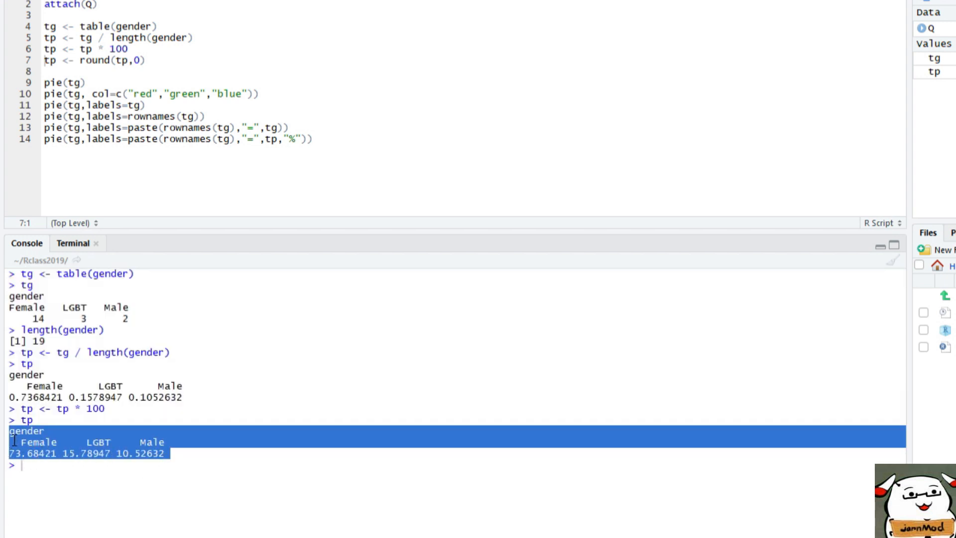
{"action": "left_click", "coordinate": [85, 472]}
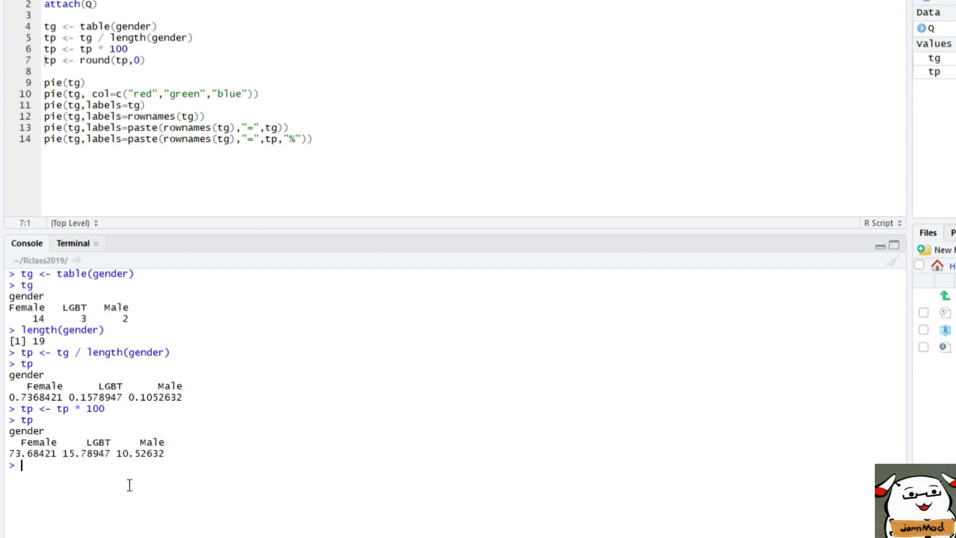
{"action": "left_click_drag", "start_coordinate": [22, 459], "coordinate": [57, 459]}
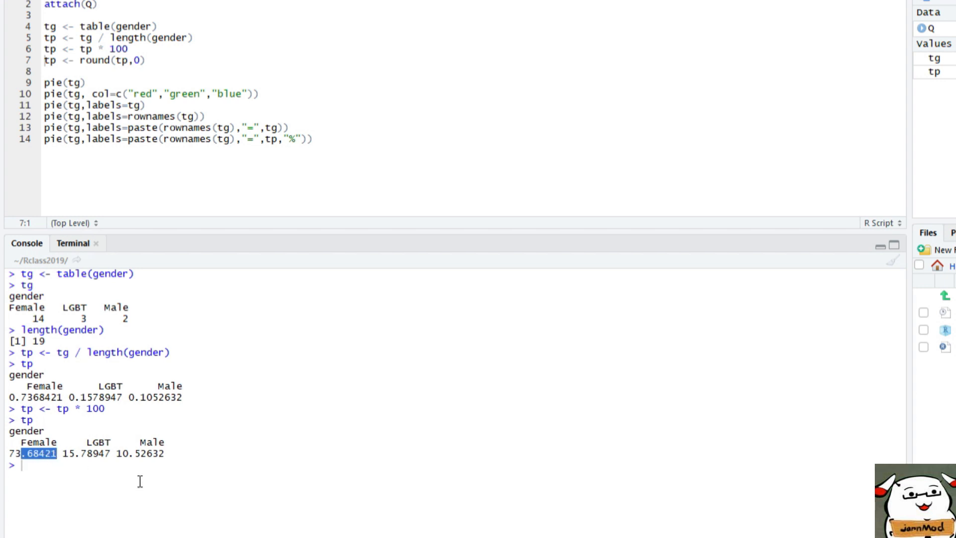
Step: Run the script line tp <- round(tp,0) to round the percentages to whole numbers, and review its round call
{"action": "left_click", "coordinate": [197, 66]}
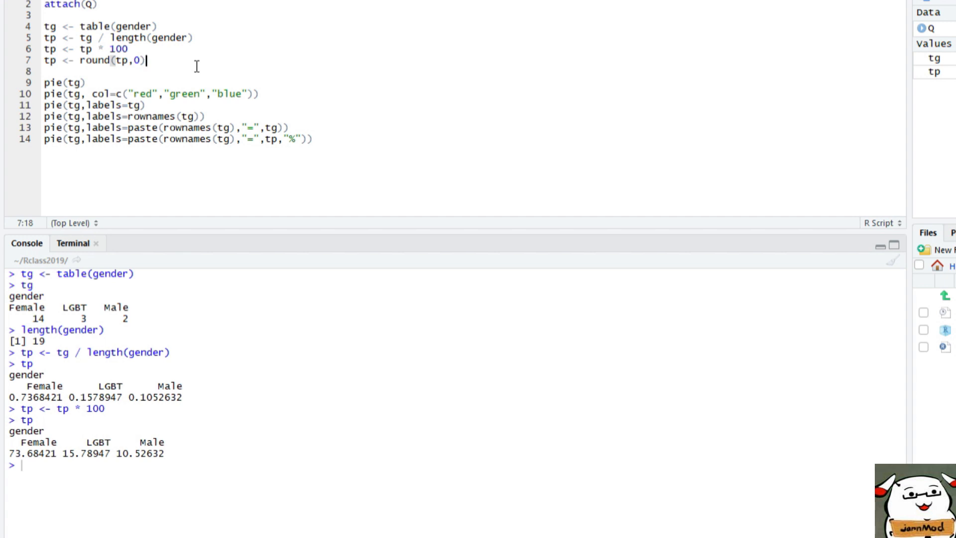
{"action": "key", "text": "ctrl+Return"}
{"action": "double_click", "coordinate": [102, 61]}
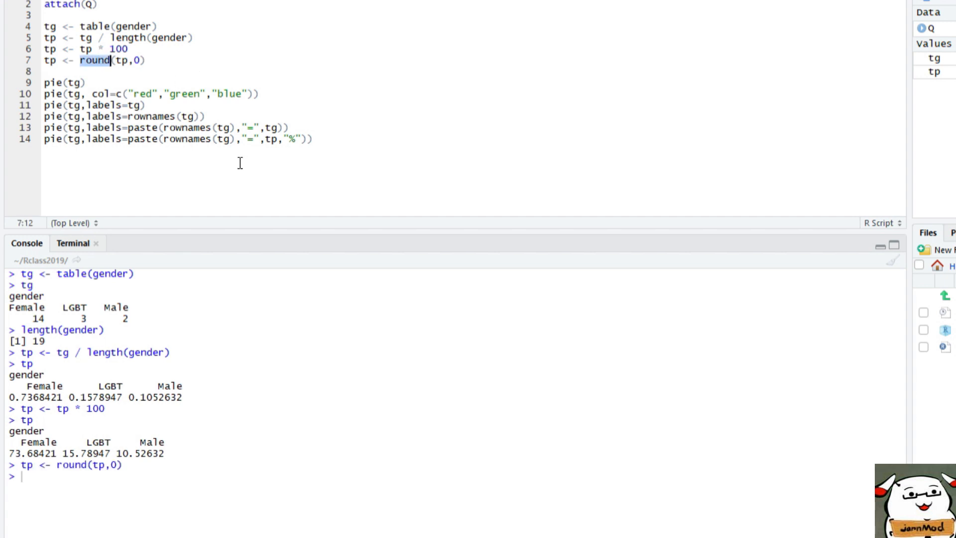
{"action": "left_click", "coordinate": [144, 61]}
{"action": "key", "text": "End"}
{"action": "key", "text": "shift+Up"}
{"action": "left_click", "coordinate": [168, 63]}
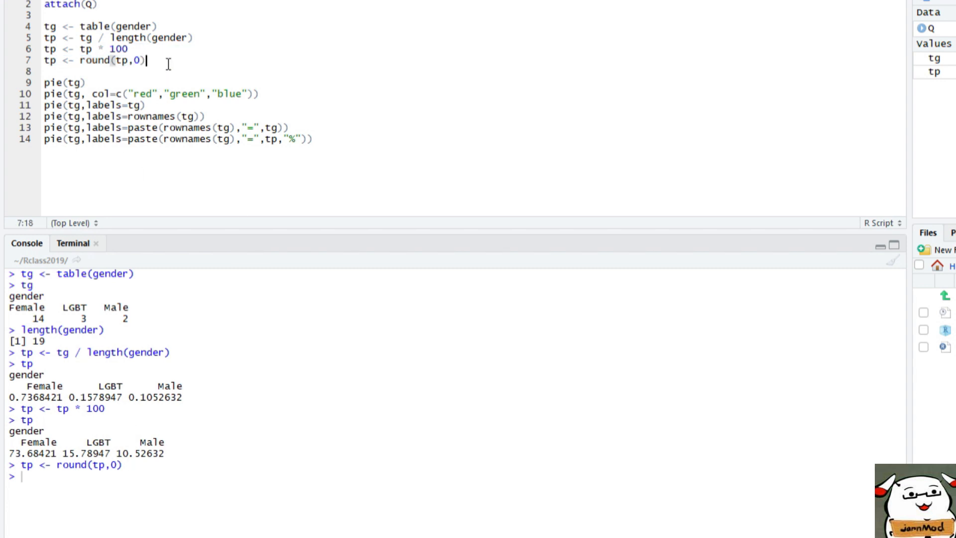
Step: Print the rounded tp in the console and review the whole-number percentage for each gender category
{"action": "left_click", "coordinate": [180, 484]}
{"action": "type", "text": "tp"}
{"action": "key", "text": "Return"}
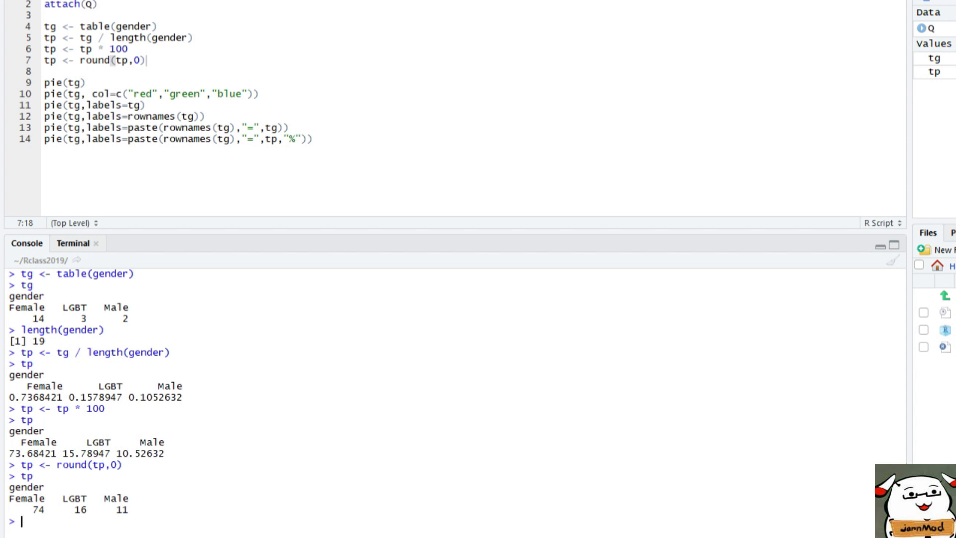
{"action": "left_click_drag", "start_coordinate": [147, 516], "coordinate": [11, 503]}
{"action": "left_click", "coordinate": [167, 532]}
{"action": "left_click_drag", "start_coordinate": [149, 516], "coordinate": [13, 507]}
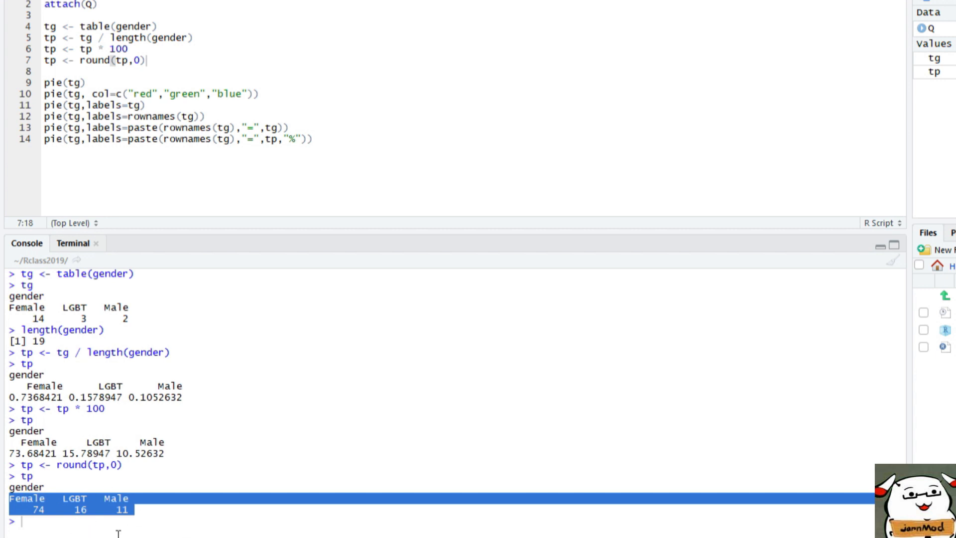
{"action": "left_click", "coordinate": [167, 508]}
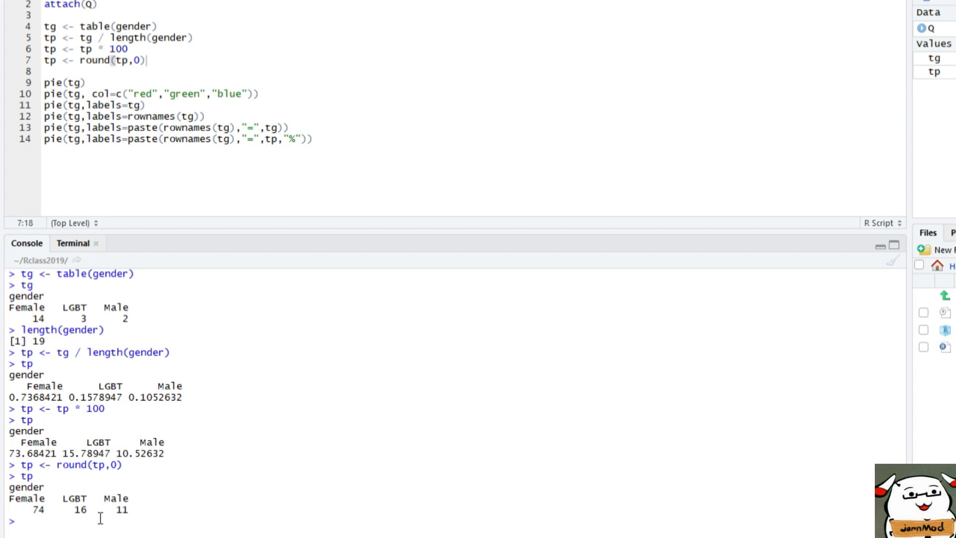
Step: Run the script line pie(tg) to draw a basic gender pie chart, and review its call against the counts in tg
{"action": "left_click", "coordinate": [104, 84]}
{"action": "key", "text": "ctrl+Return"}
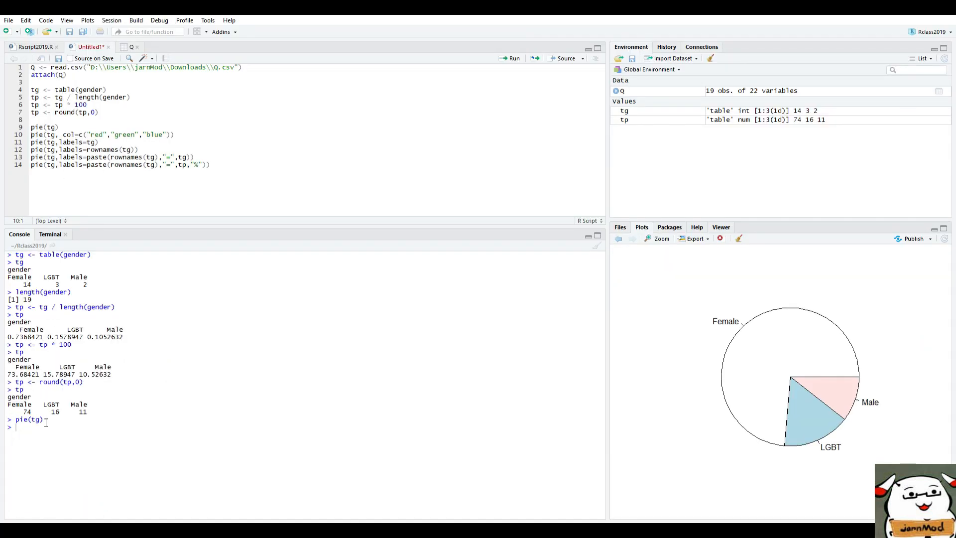
{"action": "left_click_drag", "start_coordinate": [45, 421], "coordinate": [20, 421]}
{"action": "left_click", "coordinate": [65, 444]}
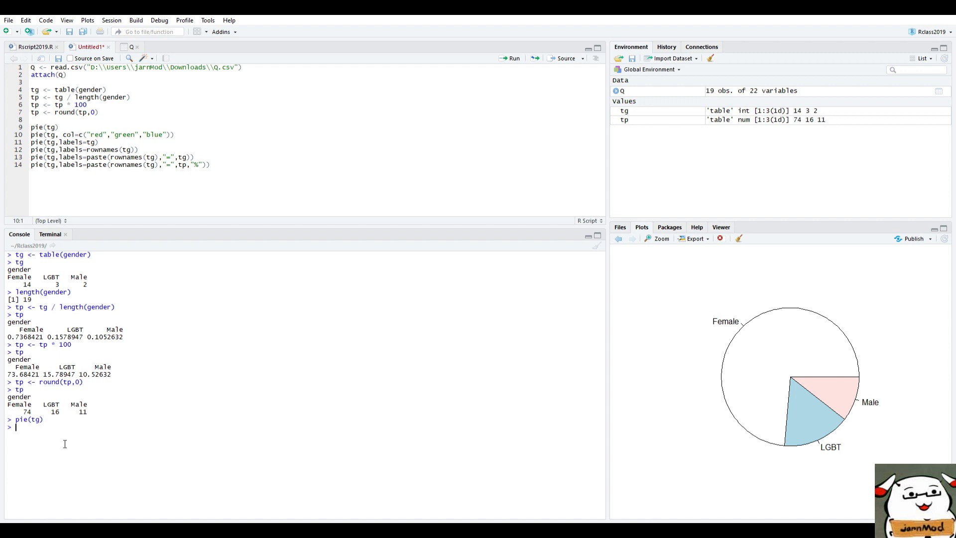
{"action": "double_click", "coordinate": [39, 419]}
{"action": "left_click", "coordinate": [52, 427]}
{"action": "double_click", "coordinate": [35, 423]}
{"action": "left_click_drag", "start_coordinate": [94, 286], "coordinate": [18, 282]}
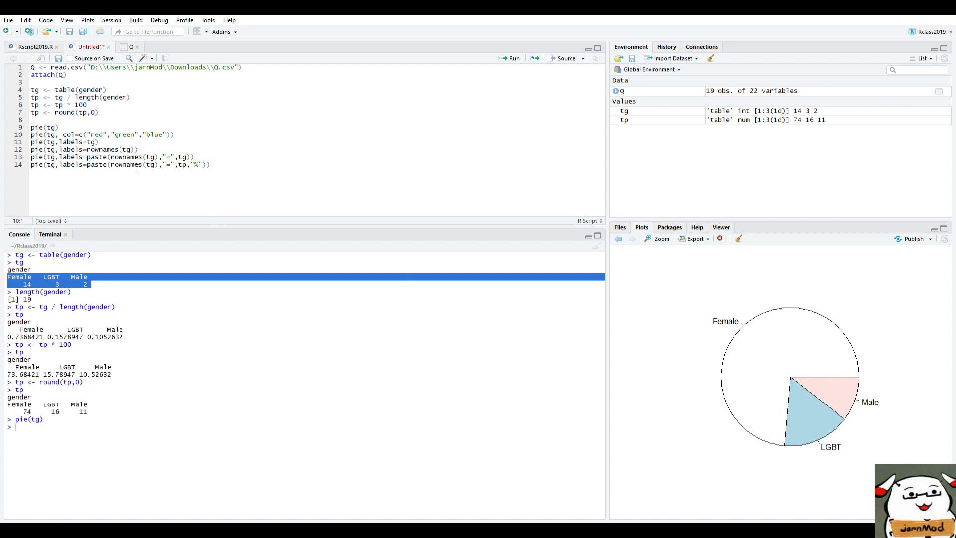
Step: Review the col argument and its three colours, and run pie(tg, col=c("red","green","blue")) to draw the coloured pie chart
{"action": "left_click_drag", "start_coordinate": [74, 135], "coordinate": [63, 135]}
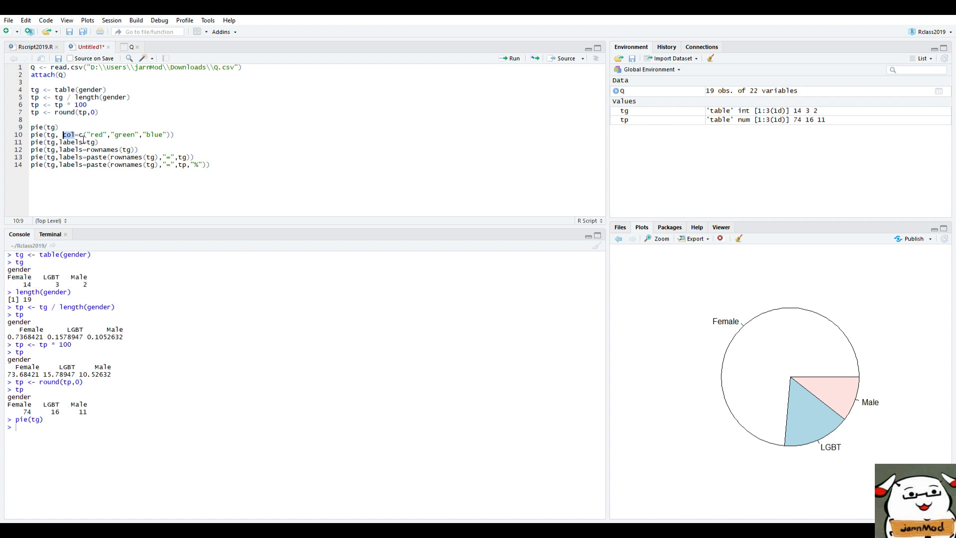
{"action": "left_click", "coordinate": [174, 138]}
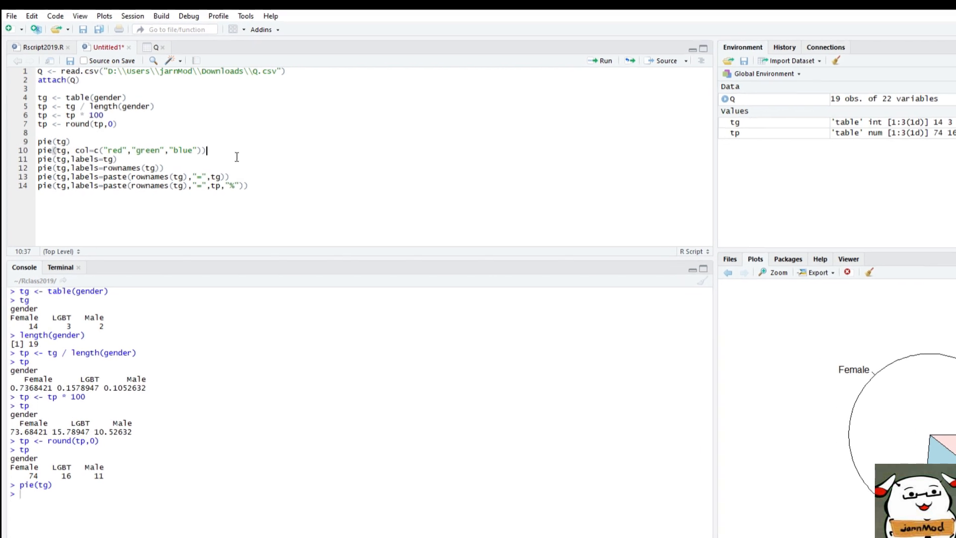
{"action": "double_click", "coordinate": [101, 157]}
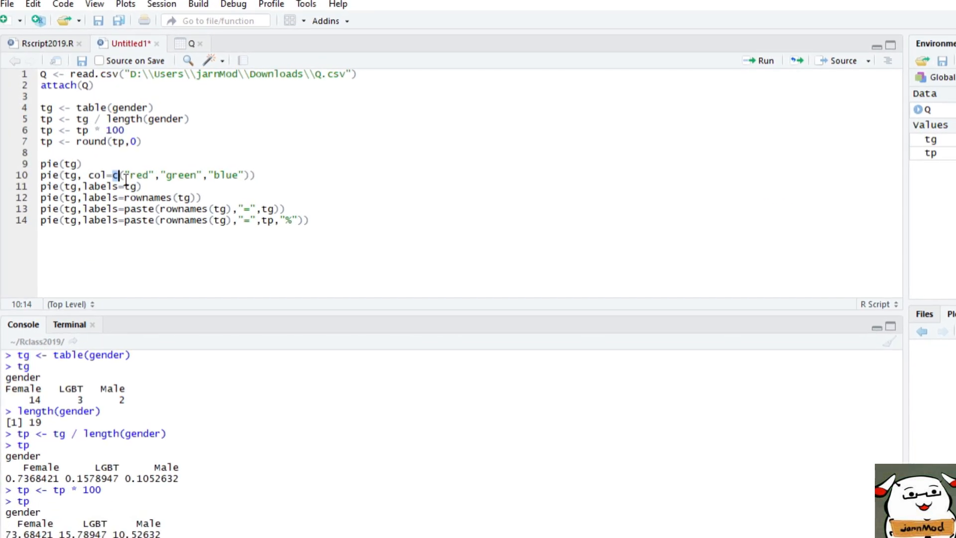
{"action": "double_click", "coordinate": [137, 176]}
{"action": "double_click", "coordinate": [180, 175]}
{"action": "double_click", "coordinate": [224, 175]}
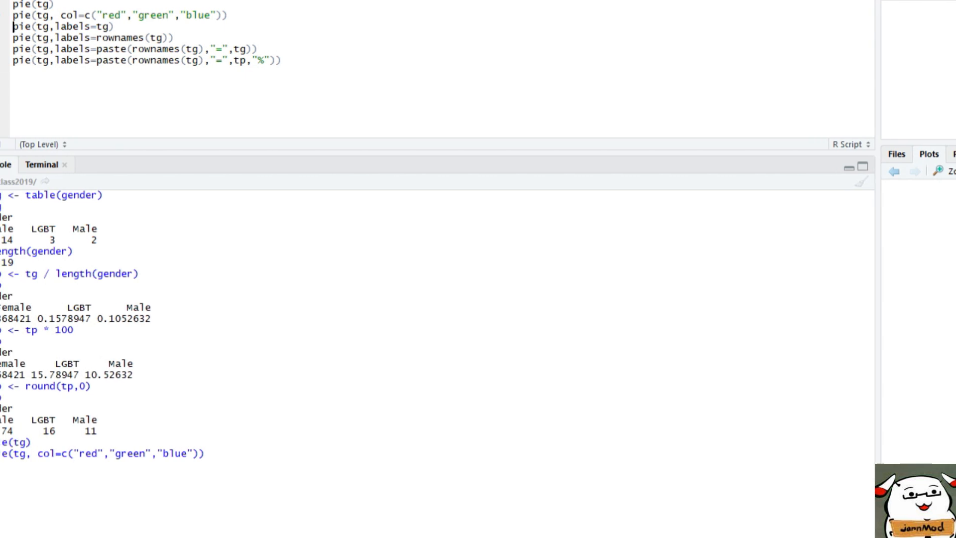
Step: Examine the order of the Female, LGBT and Male categories in the tg output to match them to the slice colours
{"action": "double_click", "coordinate": [29, 234]}
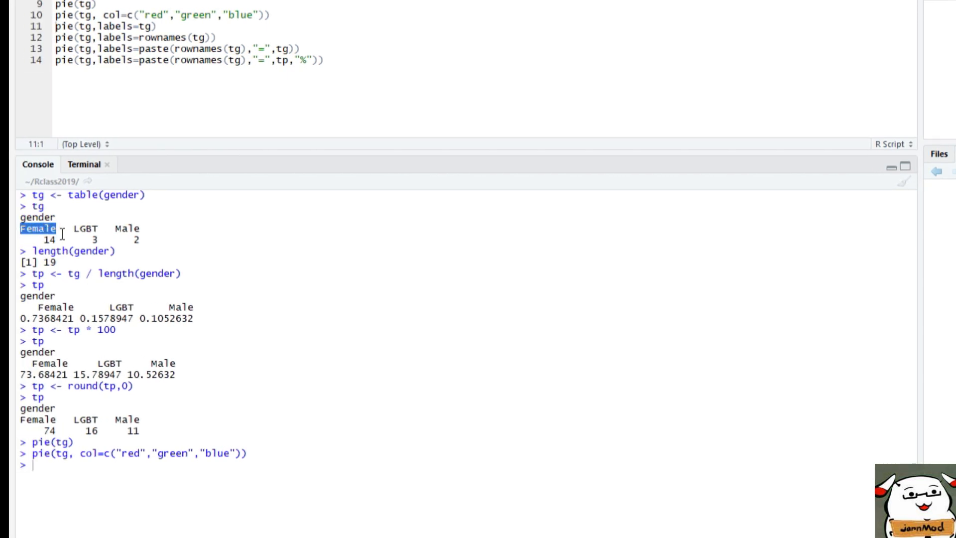
{"action": "double_click", "coordinate": [86, 229]}
{"action": "left_click", "coordinate": [136, 233]}
{"action": "double_click", "coordinate": [136, 233]}
{"action": "left_click", "coordinate": [54, 232]}
{"action": "double_click", "coordinate": [53, 231]}
{"action": "double_click", "coordinate": [92, 232]}
{"action": "left_click", "coordinate": [139, 233]}
{"action": "double_click", "coordinate": [139, 233]}
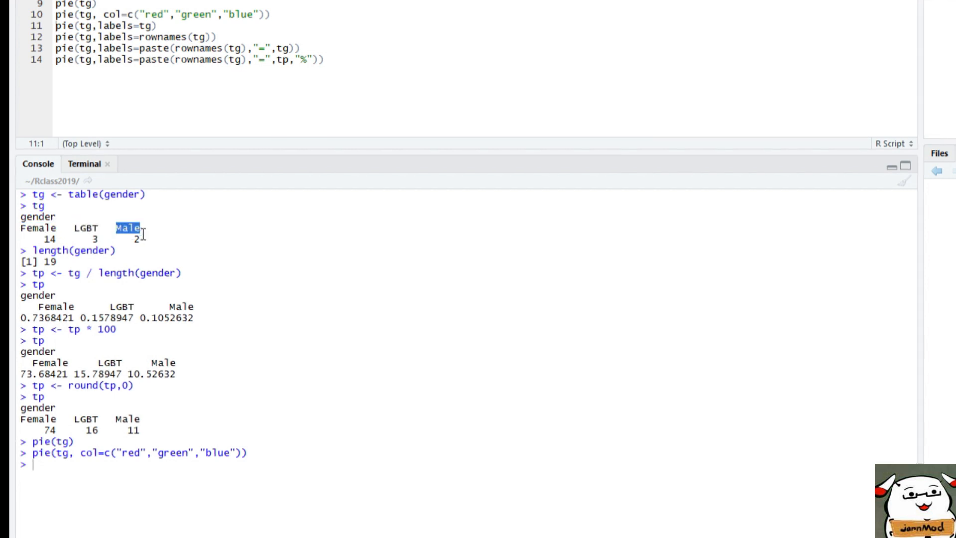
Step: Review the labels argument and the tg counts, and run pie(tg,labels=tg) to label the slices with the counts
{"action": "left_click", "coordinate": [161, 29]}
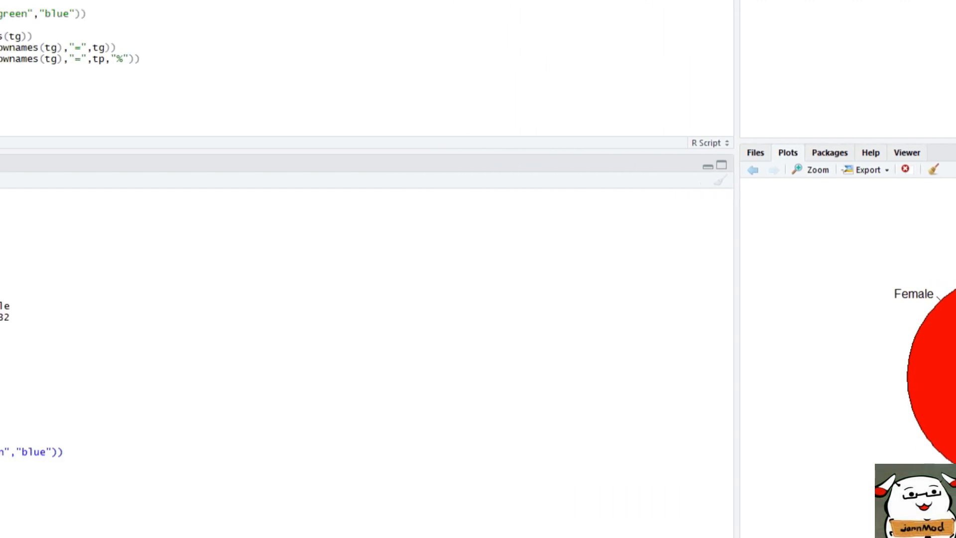
{"action": "double_click", "coordinate": [132, 25]}
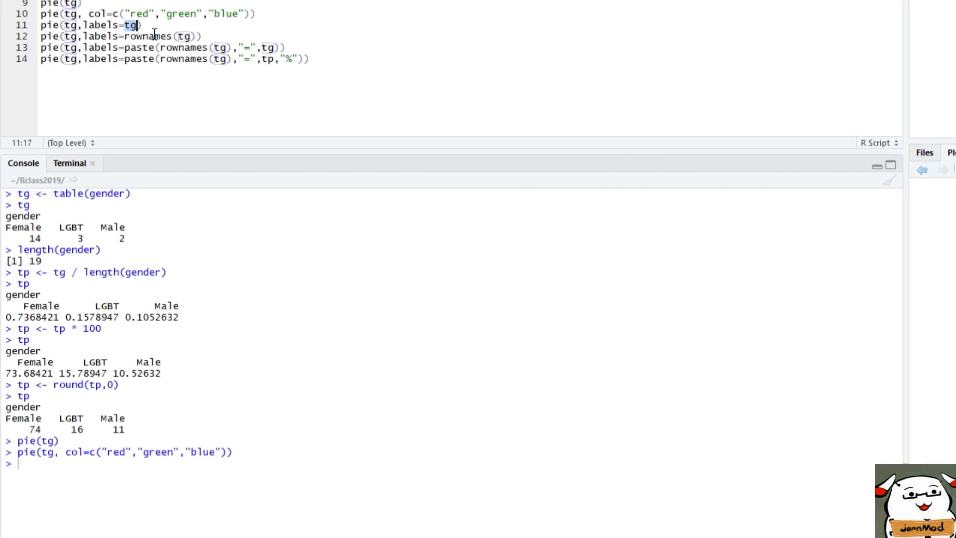
{"action": "left_click", "coordinate": [156, 31]}
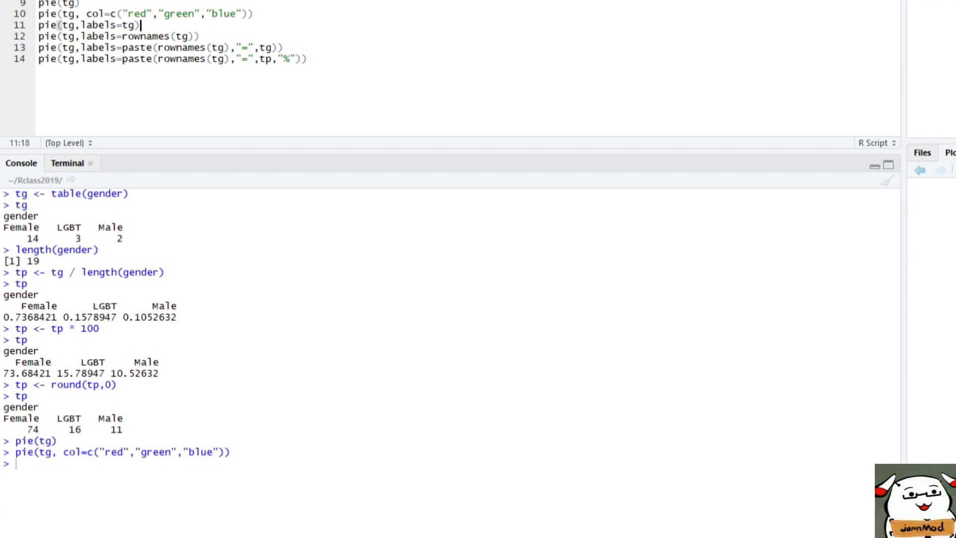
{"action": "left_click_drag", "start_coordinate": [21, 239], "coordinate": [132, 245]}
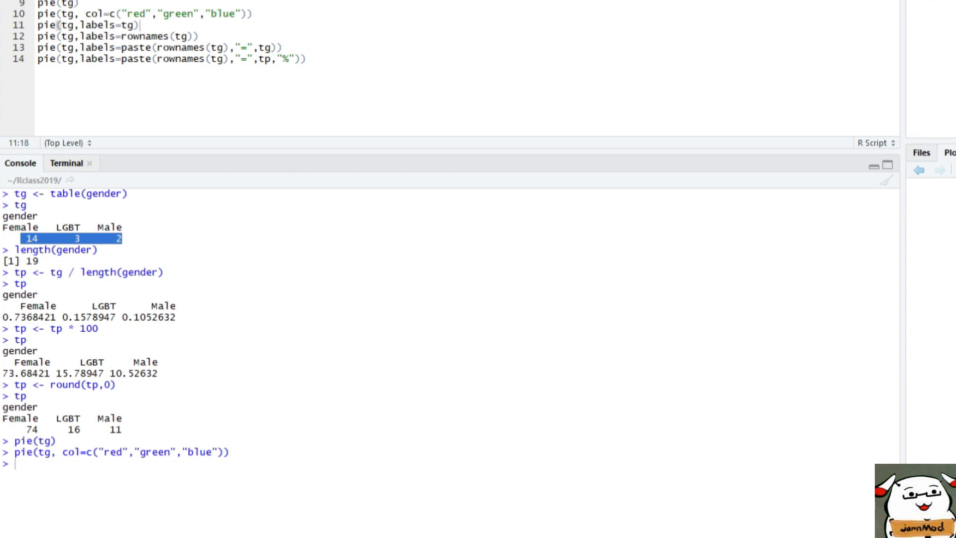
{"action": "left_click", "coordinate": [175, 29]}
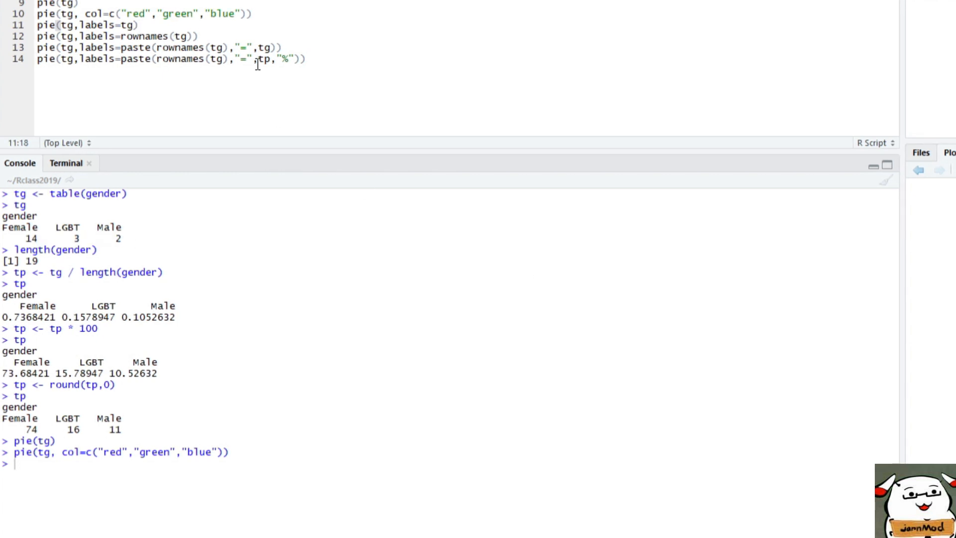
{"action": "key", "text": "ctrl+Return"}
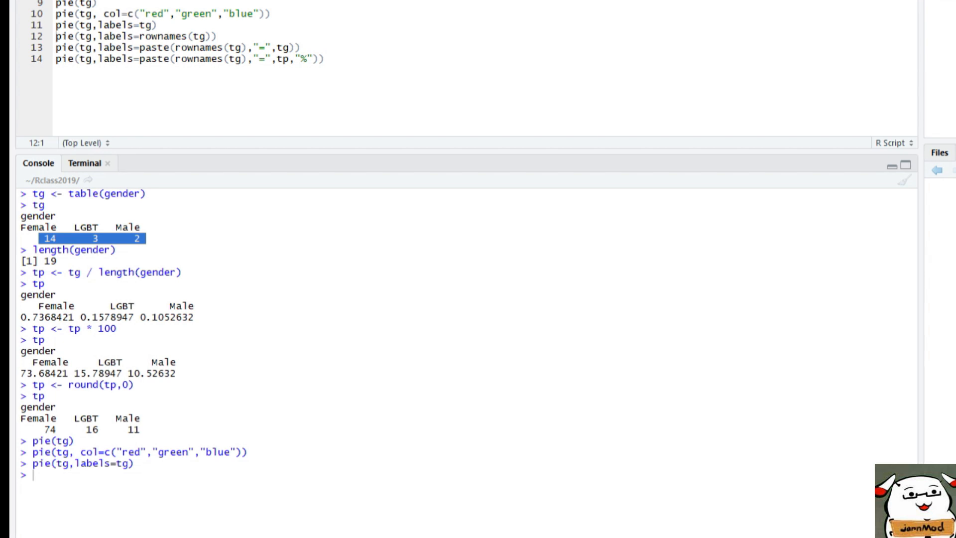
Step: Run pie(tg,labels=rownames(tg)) to label the slices with the category names, and review its labels argument and rownames call
{"action": "left_click", "coordinate": [256, 42]}
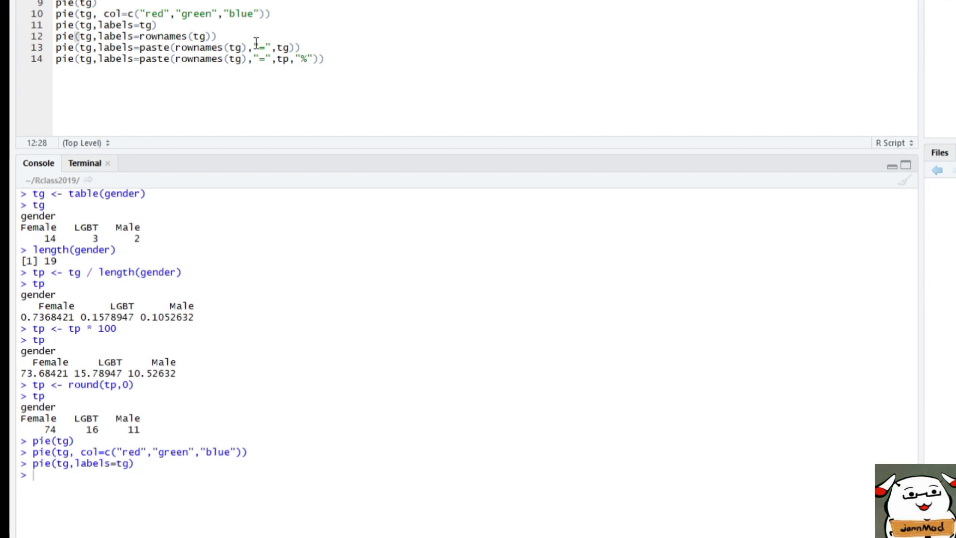
{"action": "key", "text": "ctrl+Return"}
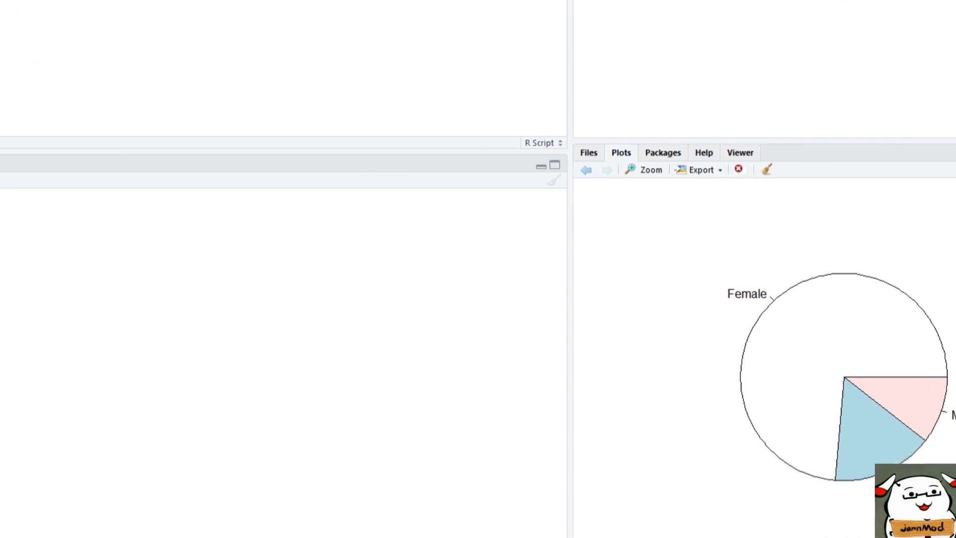
{"action": "double_click", "coordinate": [115, 39]}
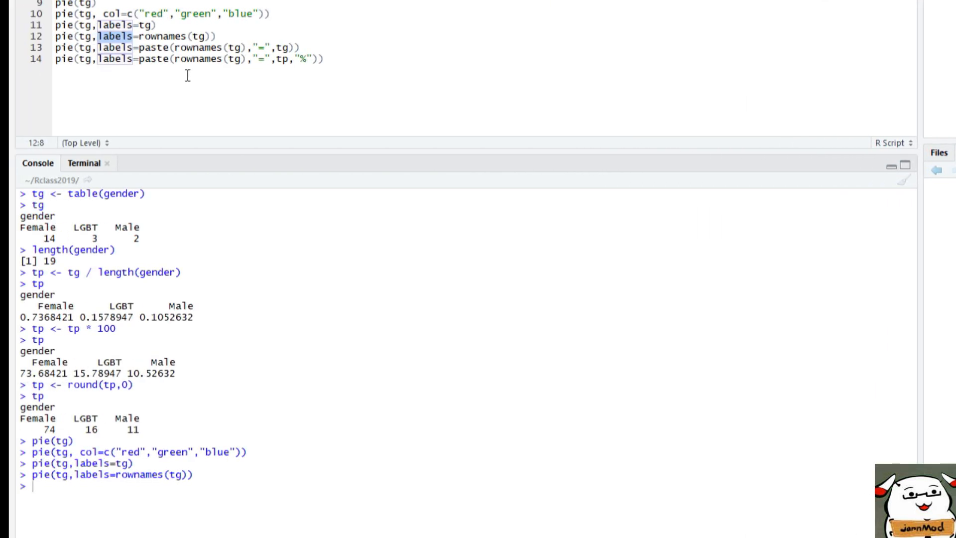
{"action": "double_click", "coordinate": [165, 37]}
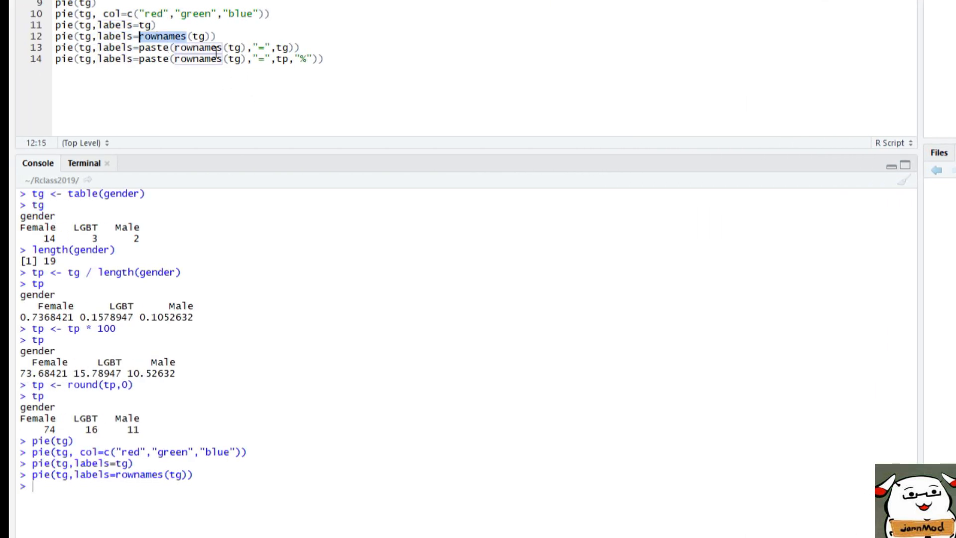
{"action": "left_click", "coordinate": [194, 37]}
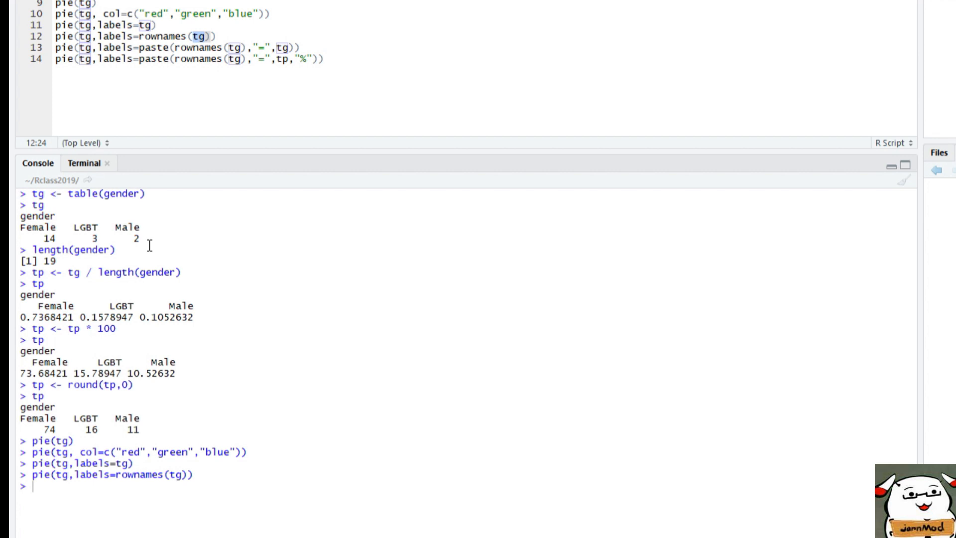
Step: Examine the category names and counts in the console's tg output, and how each name pairs with its count
{"action": "left_click_drag", "start_coordinate": [150, 245], "coordinate": [26, 244]}
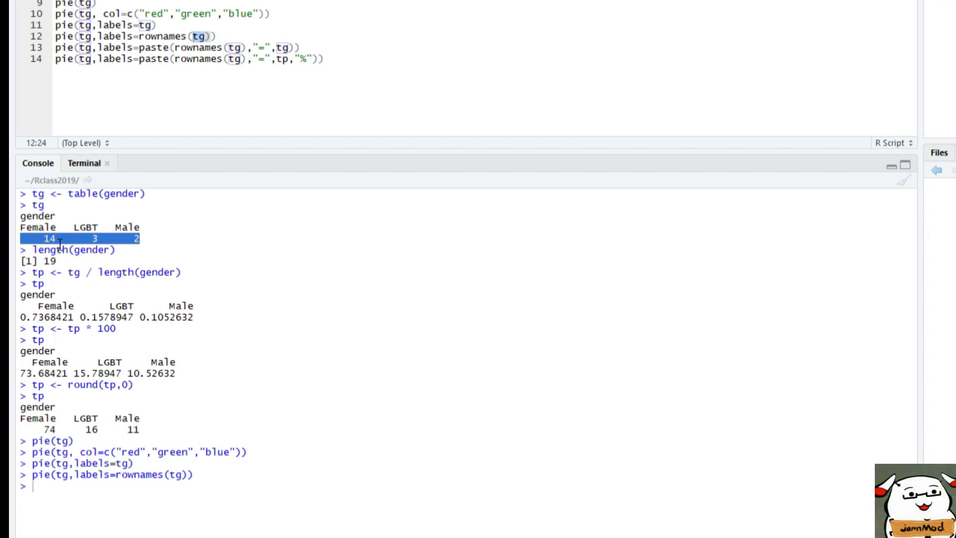
{"action": "left_click_drag", "start_coordinate": [149, 231], "coordinate": [22, 230]}
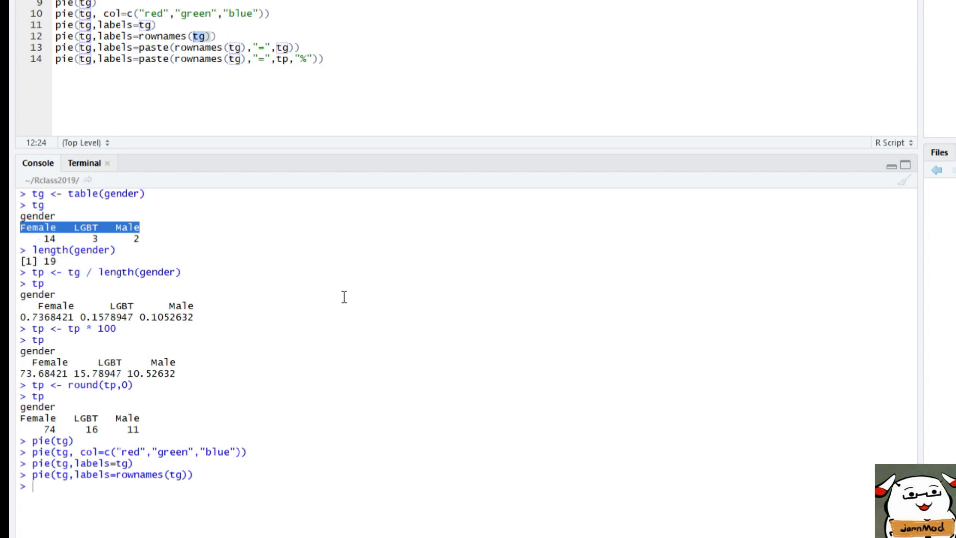
{"action": "left_click_drag", "start_coordinate": [142, 241], "coordinate": [22, 234]}
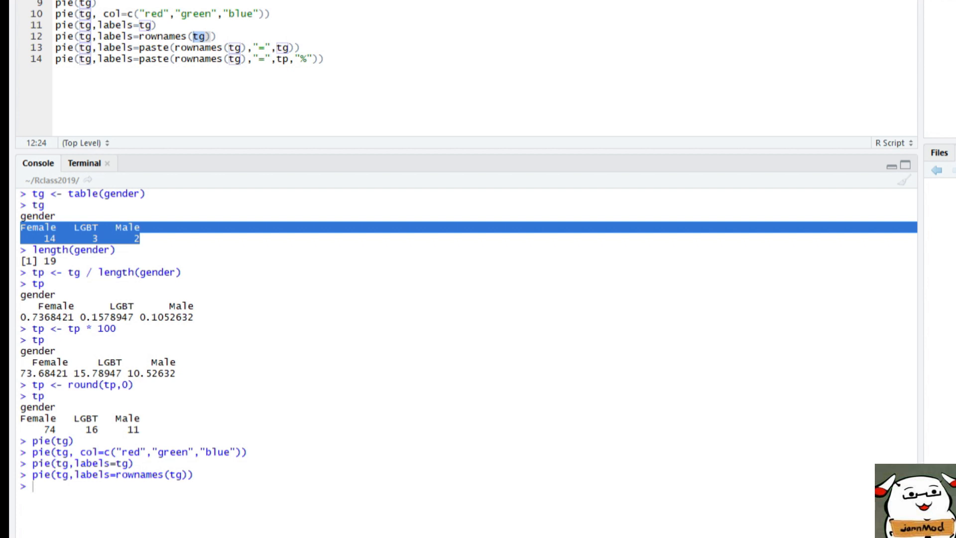
{"action": "left_click", "coordinate": [55, 241]}
{"action": "double_click", "coordinate": [53, 240]}
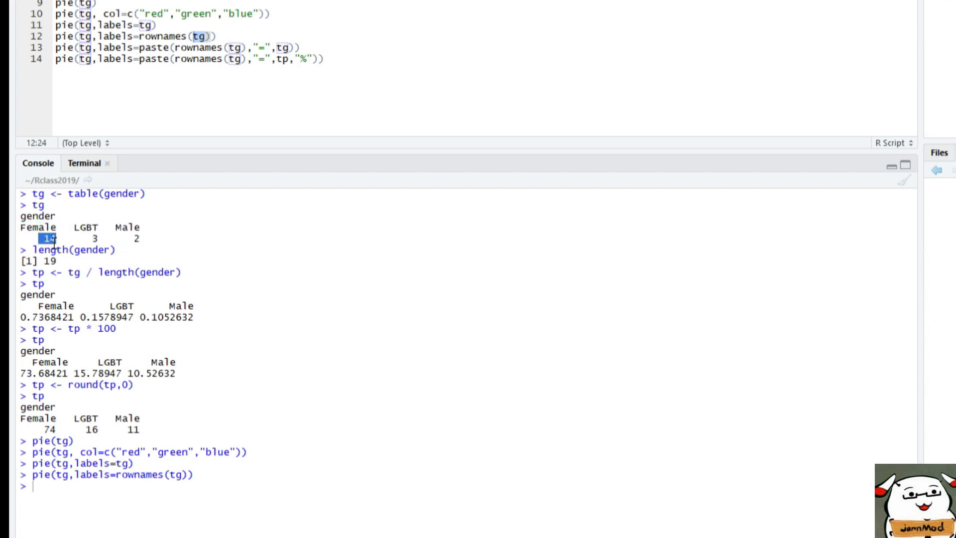
{"action": "left_click", "coordinate": [49, 238]}
{"action": "left_click_drag", "start_coordinate": [21, 229], "coordinate": [64, 243]}
{"action": "left_click", "coordinate": [67, 244]}
Step: Examine the paste call in script line 13, including its rownames(tg), "=" and tg arguments, against the tg output
{"action": "left_click", "coordinate": [171, 48]}
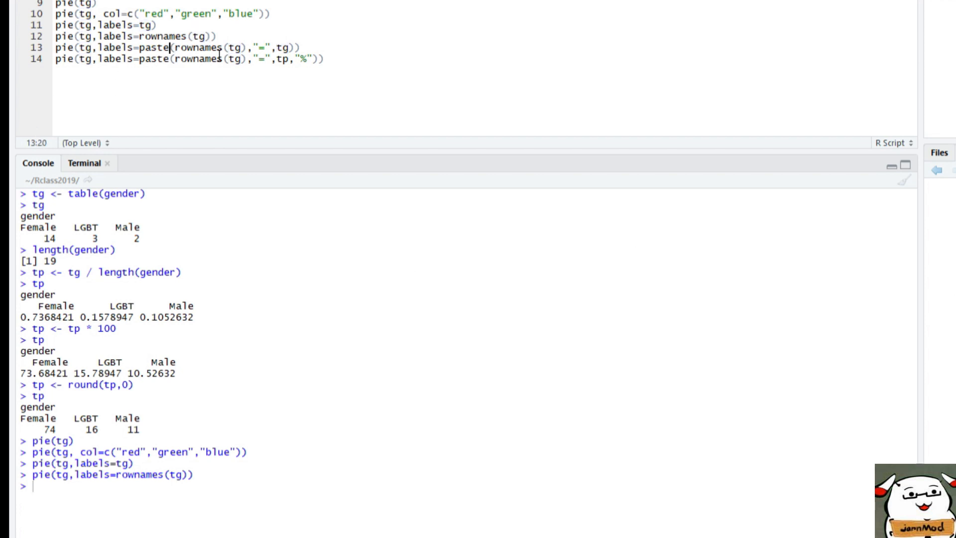
{"action": "double_click", "coordinate": [154, 48]}
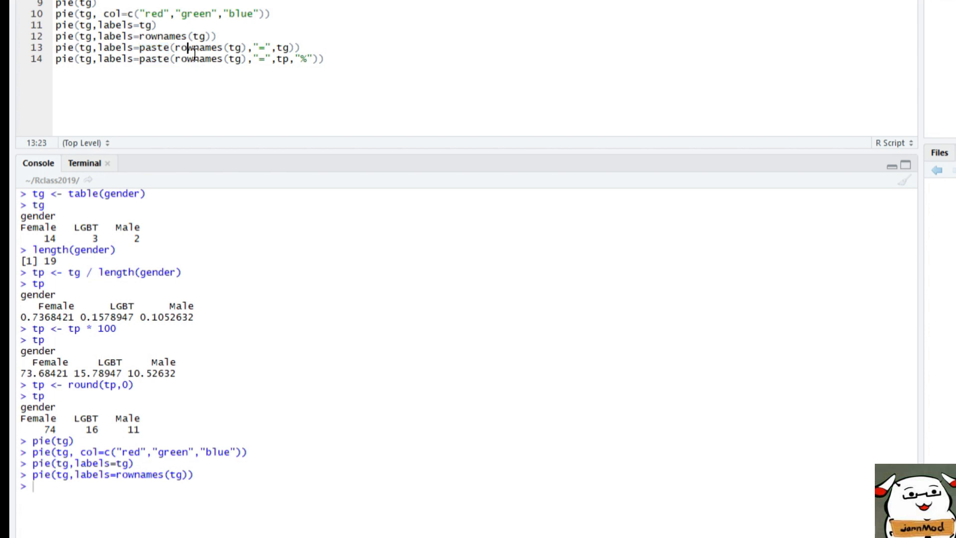
{"action": "double_click", "coordinate": [219, 48]}
{"action": "left_click", "coordinate": [219, 50]}
{"action": "left_click_drag", "start_coordinate": [246, 50], "coordinate": [185, 54]}
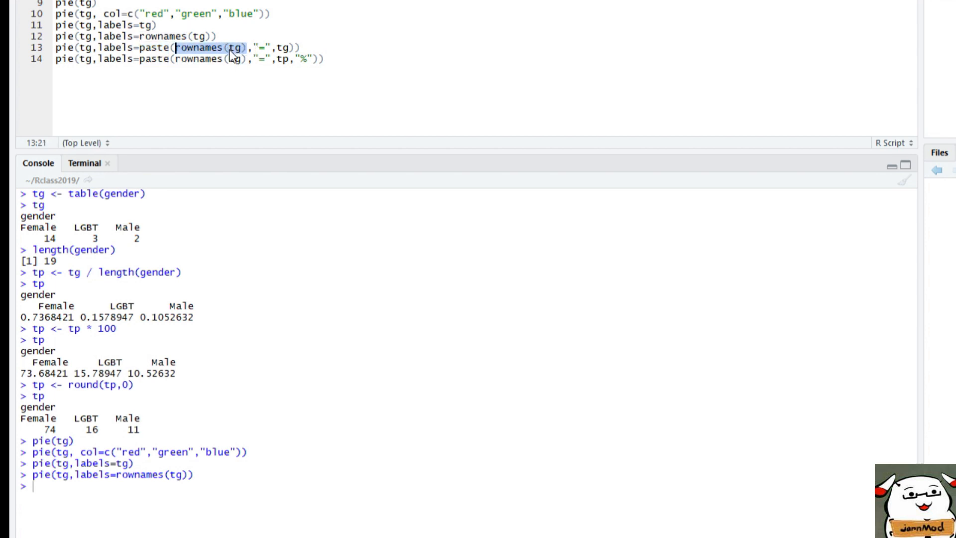
{"action": "left_click_drag", "start_coordinate": [149, 230], "coordinate": [22, 234]}
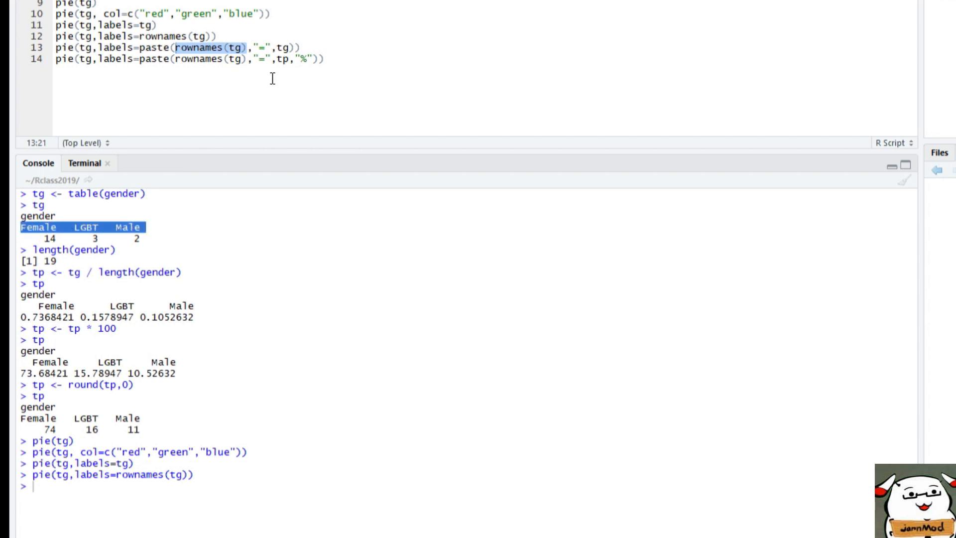
{"action": "left_click_drag", "start_coordinate": [259, 48], "coordinate": [266, 48]}
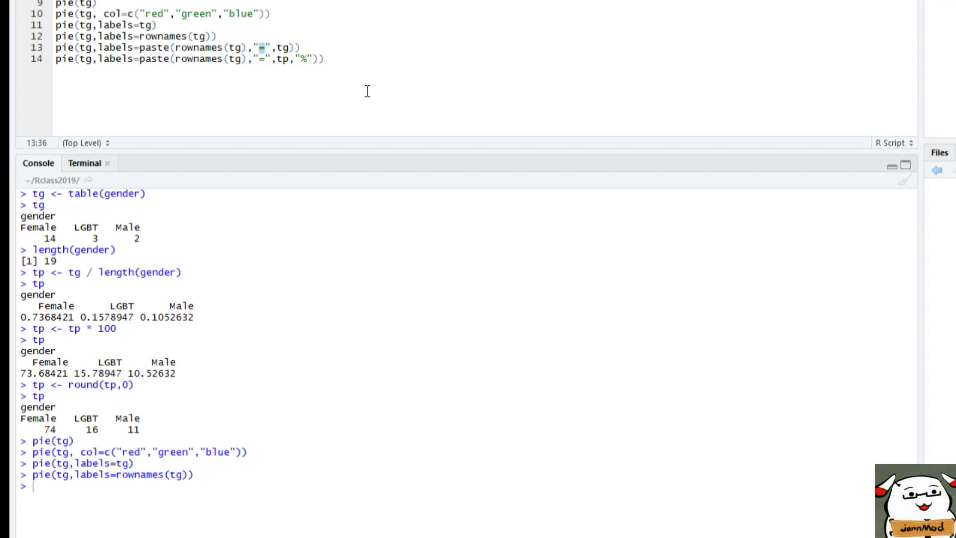
{"action": "left_click_drag", "start_coordinate": [254, 48], "coordinate": [271, 48]}
{"action": "double_click", "coordinate": [286, 48]}
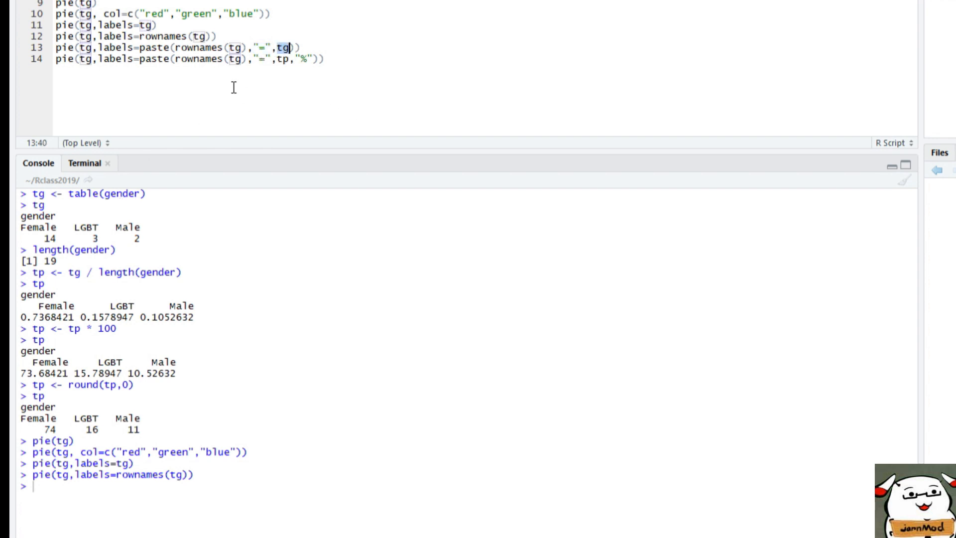
Step: Match the names and counts in tg to the paste arguments, and run pie(tg,labels=paste(rownames(tg),"=",tg)) to draw name-and-count labels
{"action": "left_click_drag", "start_coordinate": [59, 243], "coordinate": [22, 243]}
{"action": "left_click_drag", "start_coordinate": [175, 48], "coordinate": [246, 47]}
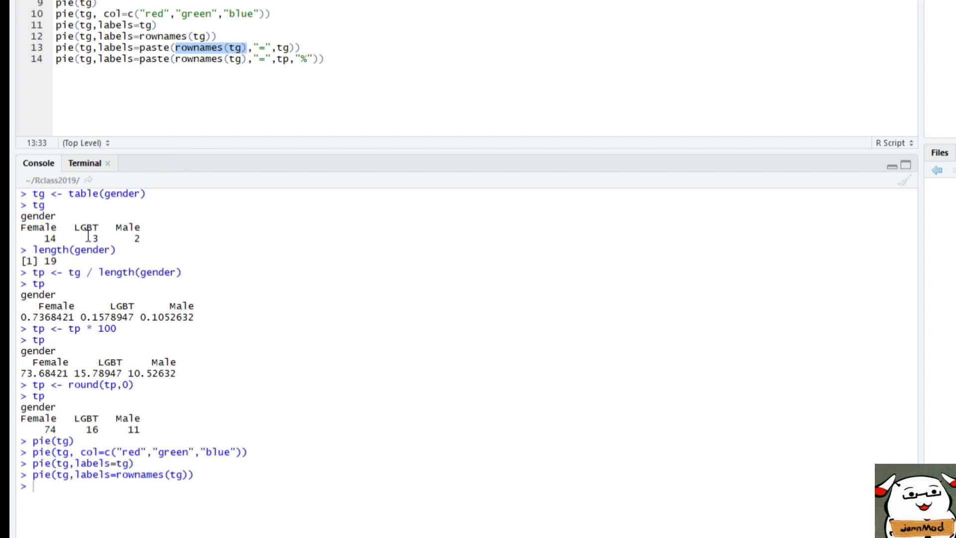
{"action": "left_click_drag", "start_coordinate": [21, 228], "coordinate": [142, 246]}
{"action": "left_click", "coordinate": [275, 51]}
{"action": "key", "text": "ctrl+Return"}
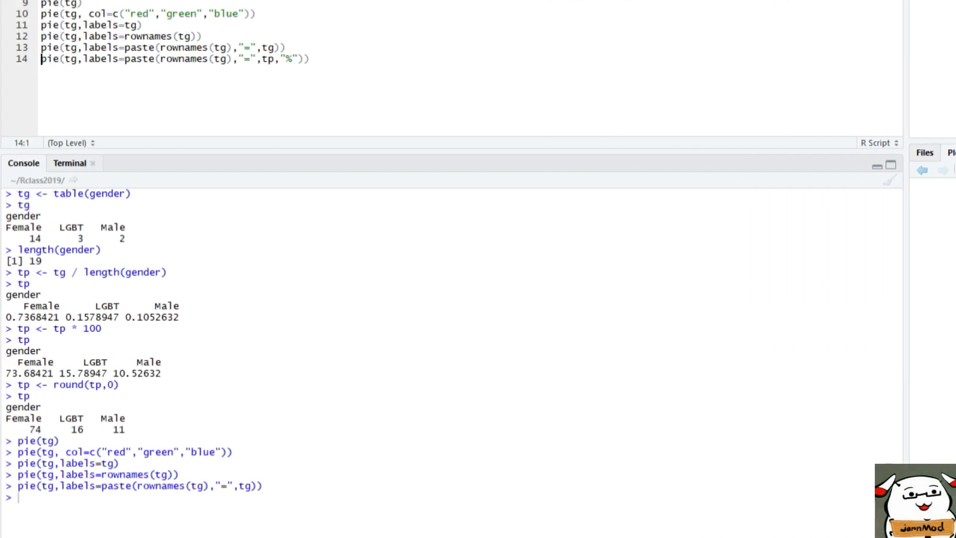
Step: Compare tg with the tp and "%" arguments, and run pie(tg,labels=paste(rownames(tg),"=",tp,"%")) to draw percentage labels
{"action": "double_click", "coordinate": [48, 0]}
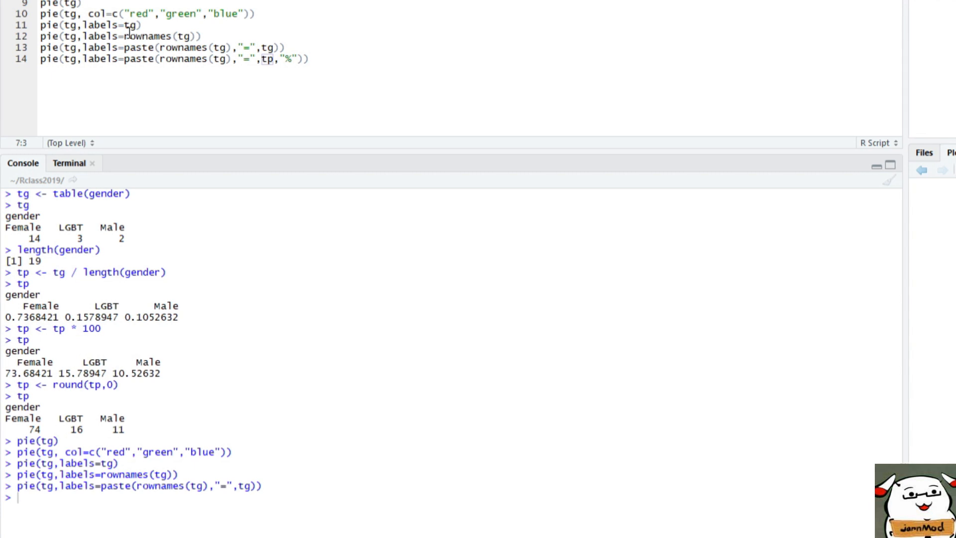
{"action": "double_click", "coordinate": [269, 49]}
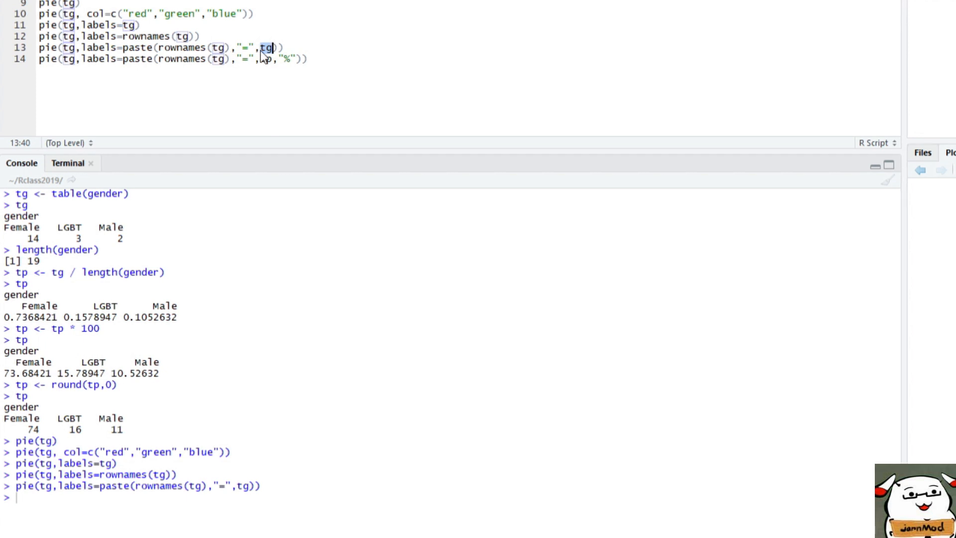
{"action": "double_click", "coordinate": [267, 59]}
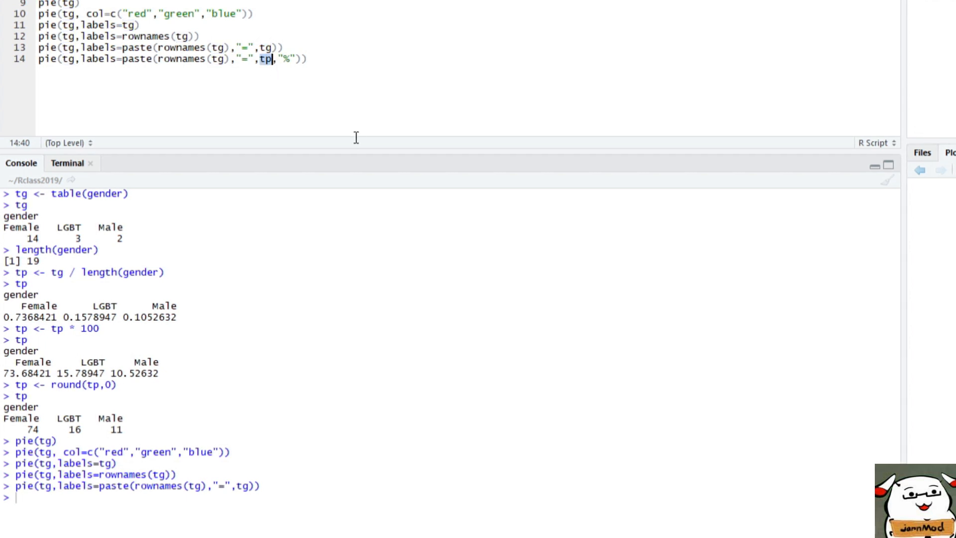
{"action": "left_click_drag", "start_coordinate": [285, 66], "coordinate": [303, 66]}
{"action": "left_click", "coordinate": [327, 71]}
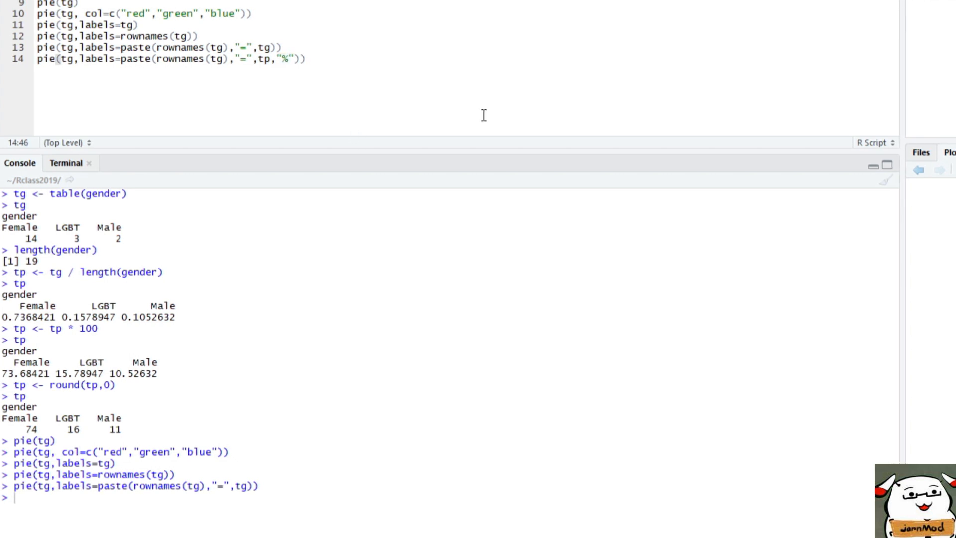
{"action": "key", "text": "ctrl+Return"}
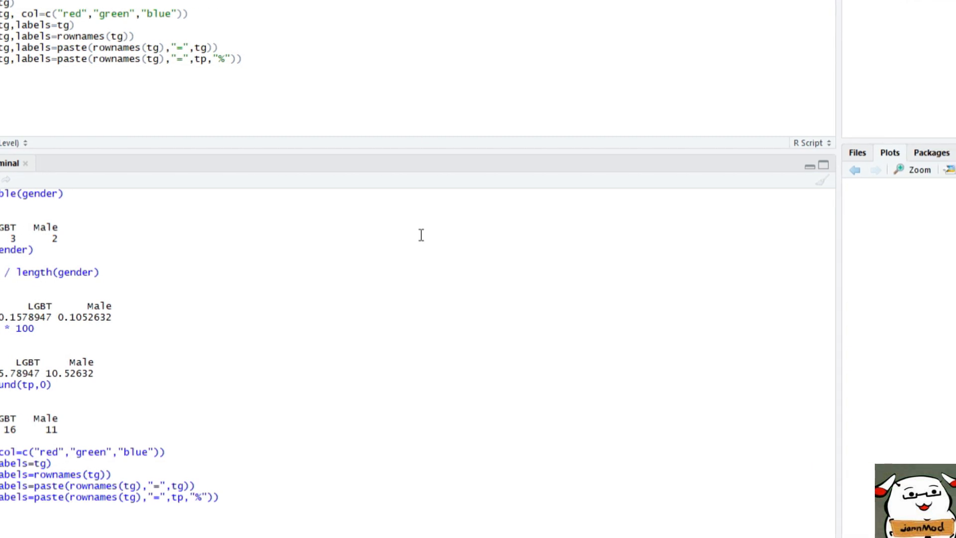